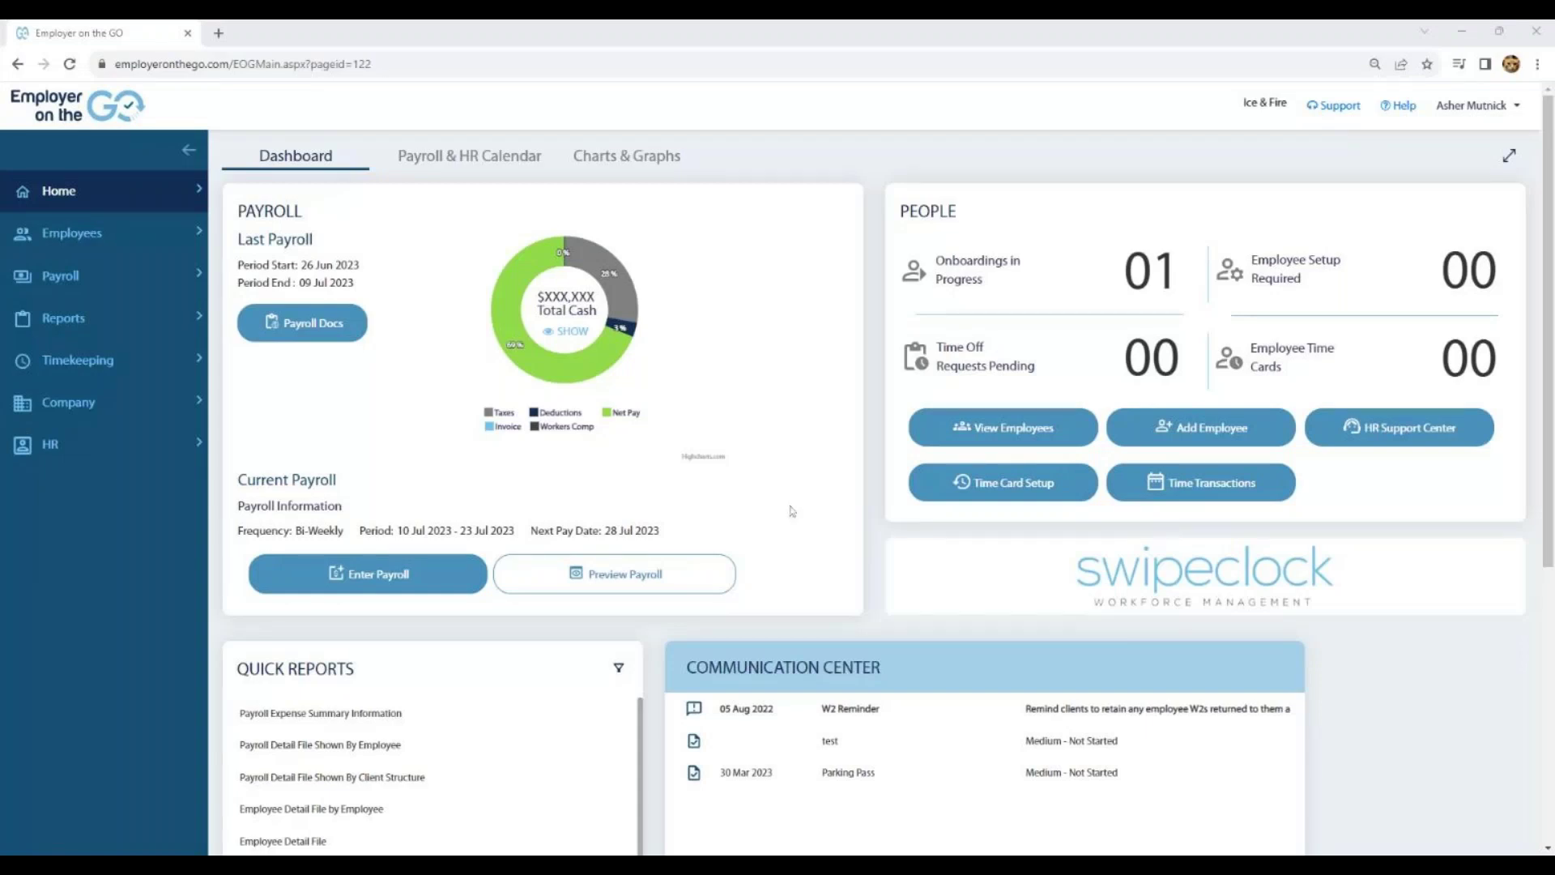
Open the Report Wizard from the dashboard
{"action": "mouse_move", "coordinate": [145, 338]}
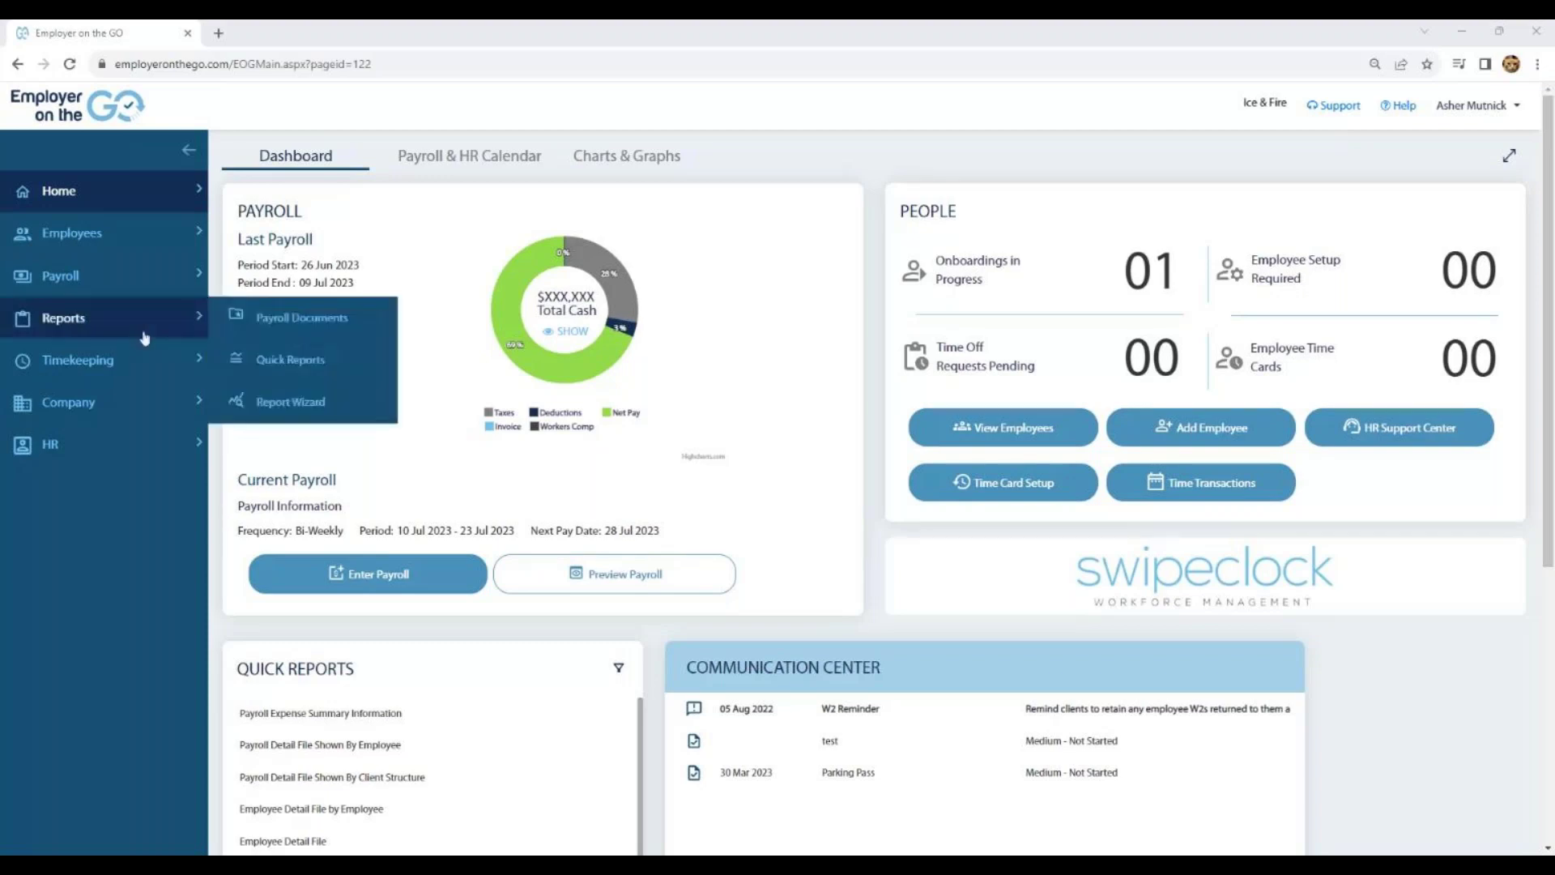
{"action": "left_click", "coordinate": [273, 402]}
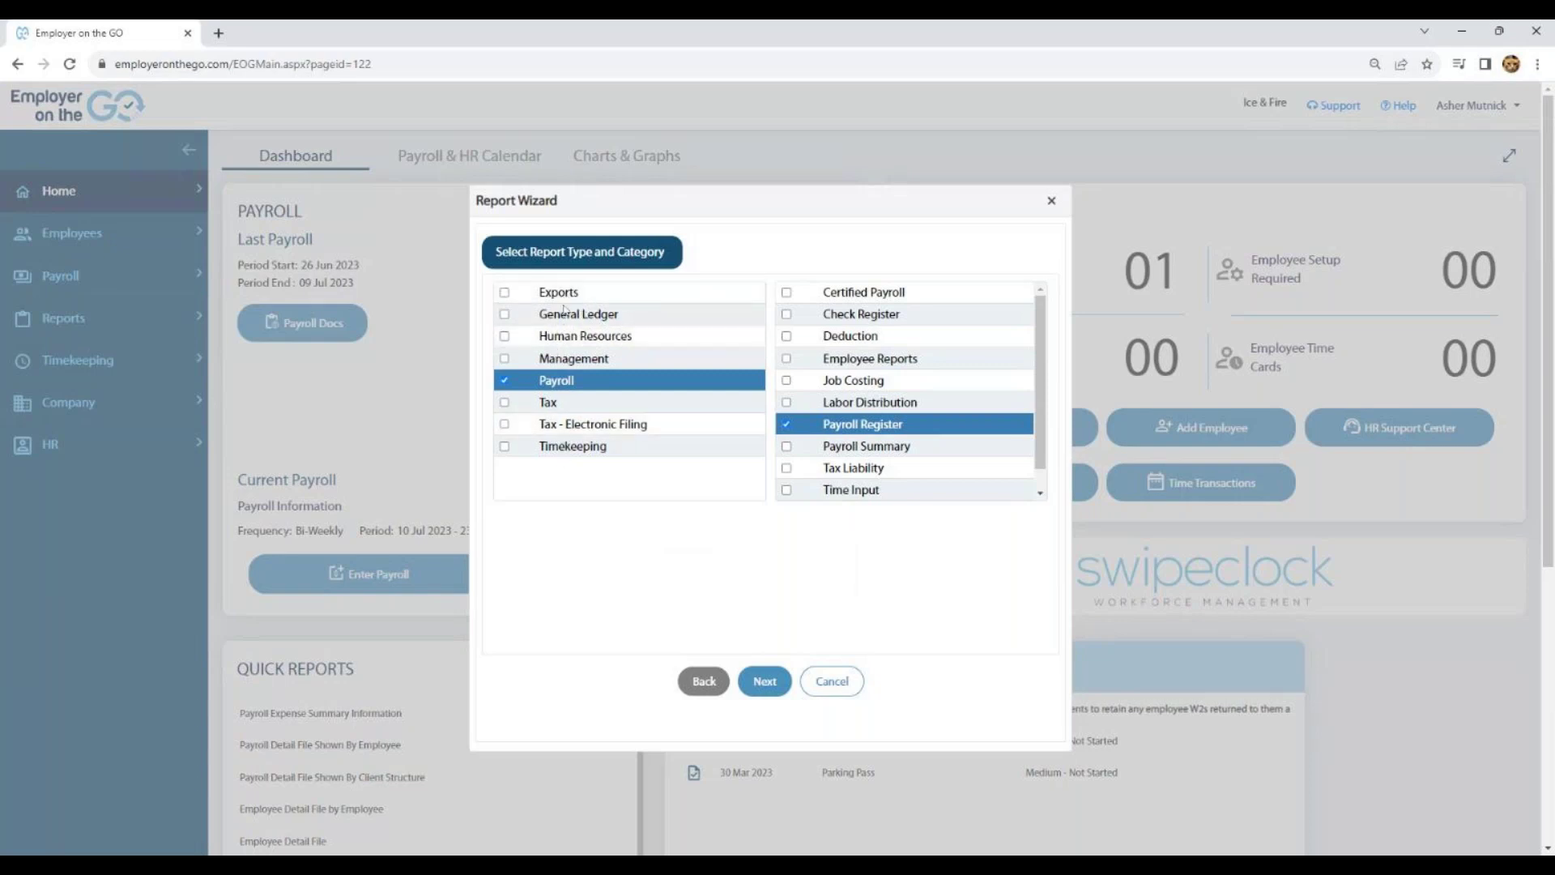
Examine the report categories offered under each report type, from Exports through Timekeeping
{"action": "left_click", "coordinate": [505, 293]}
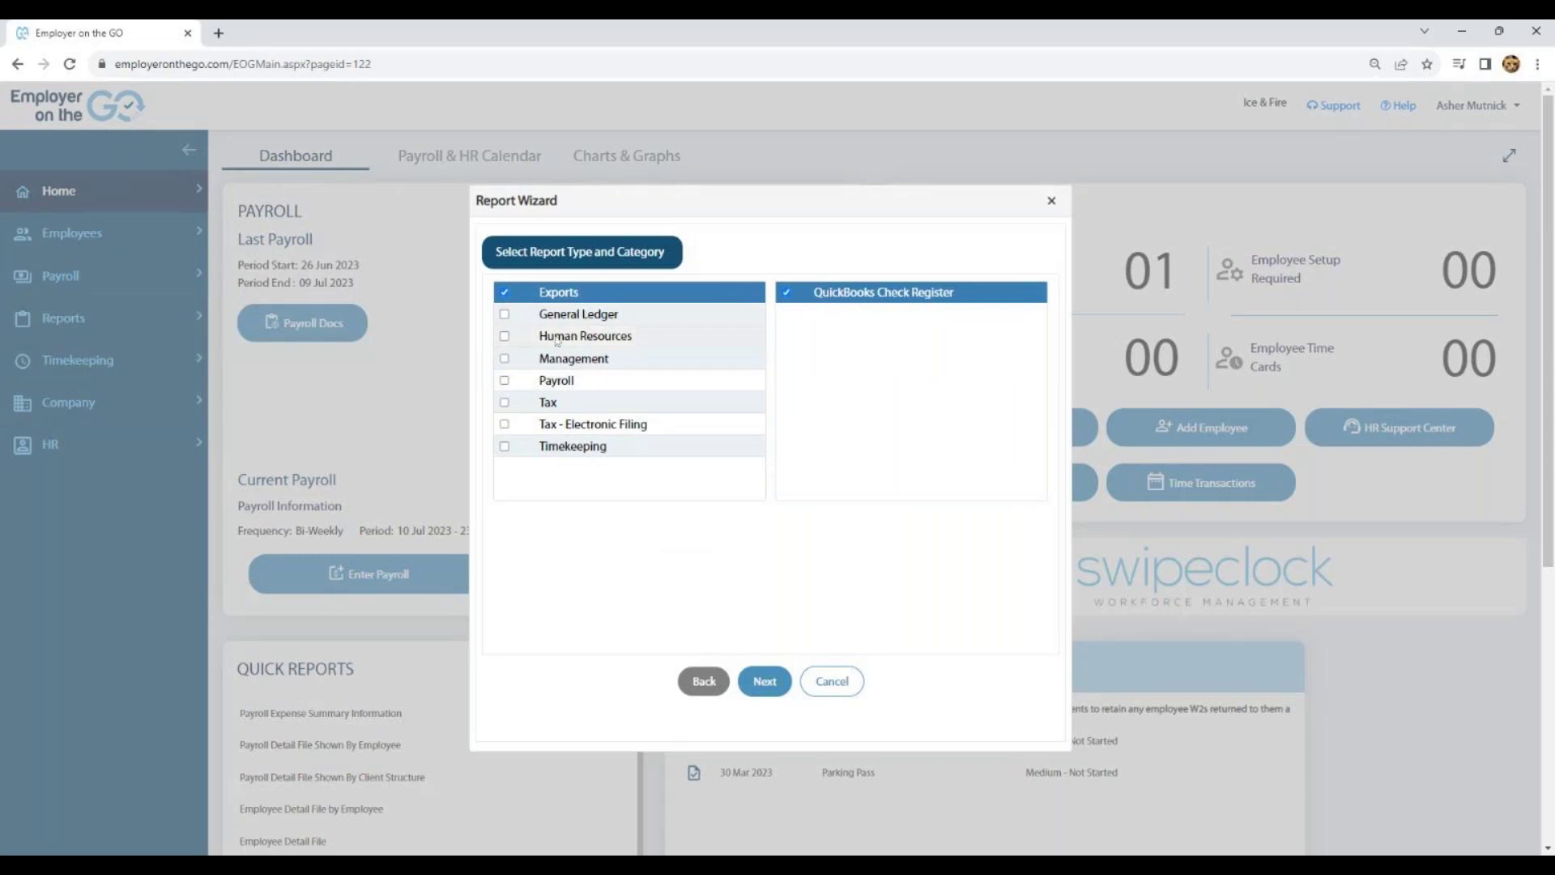
{"action": "left_click", "coordinate": [505, 315]}
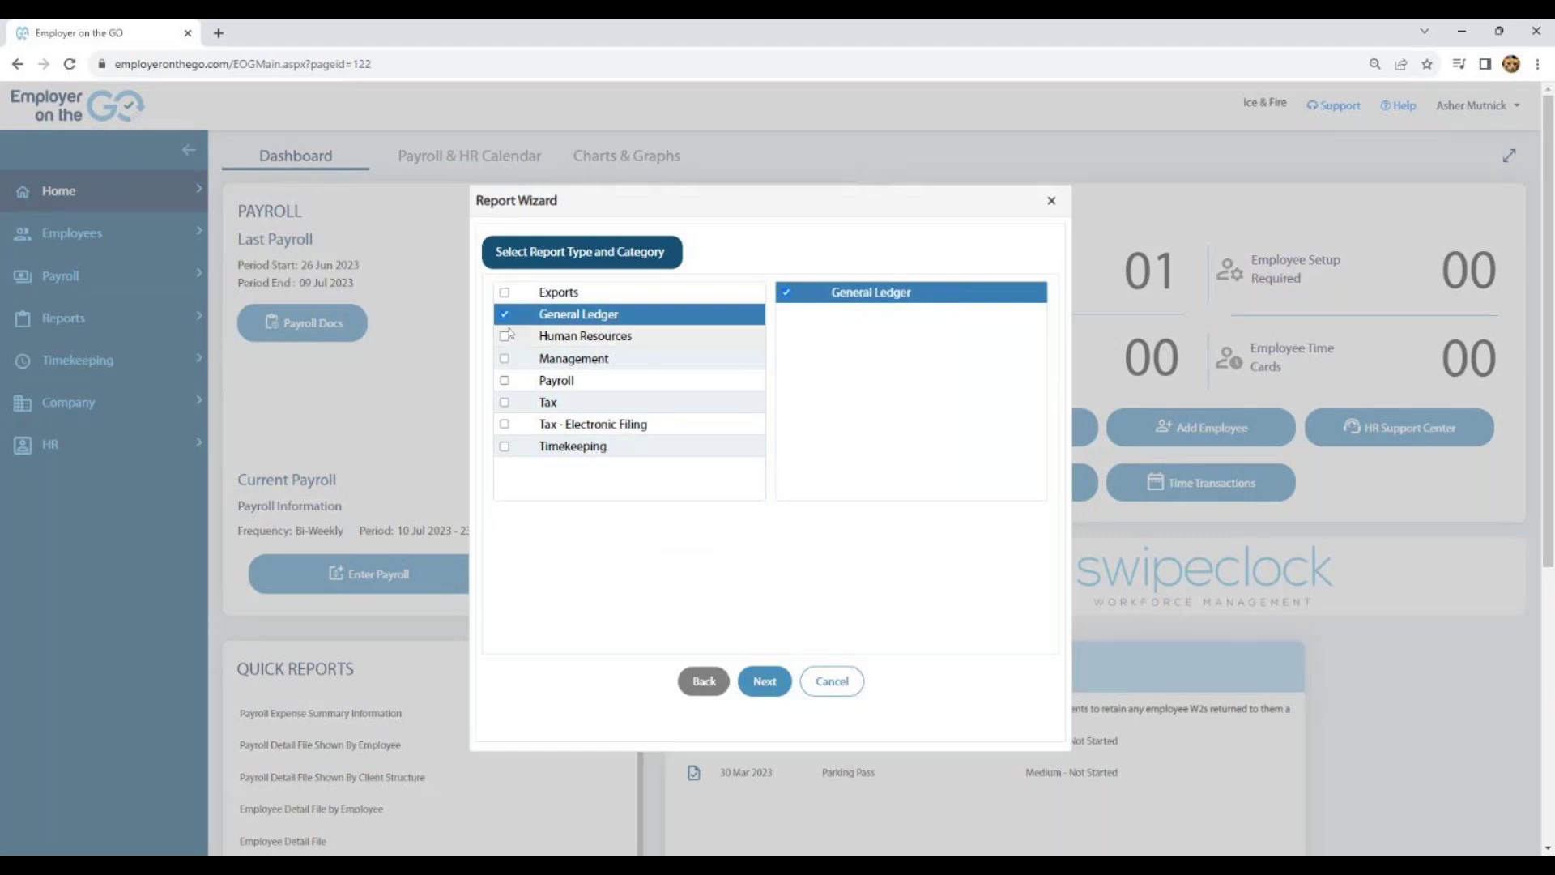
{"action": "left_click", "coordinate": [505, 337]}
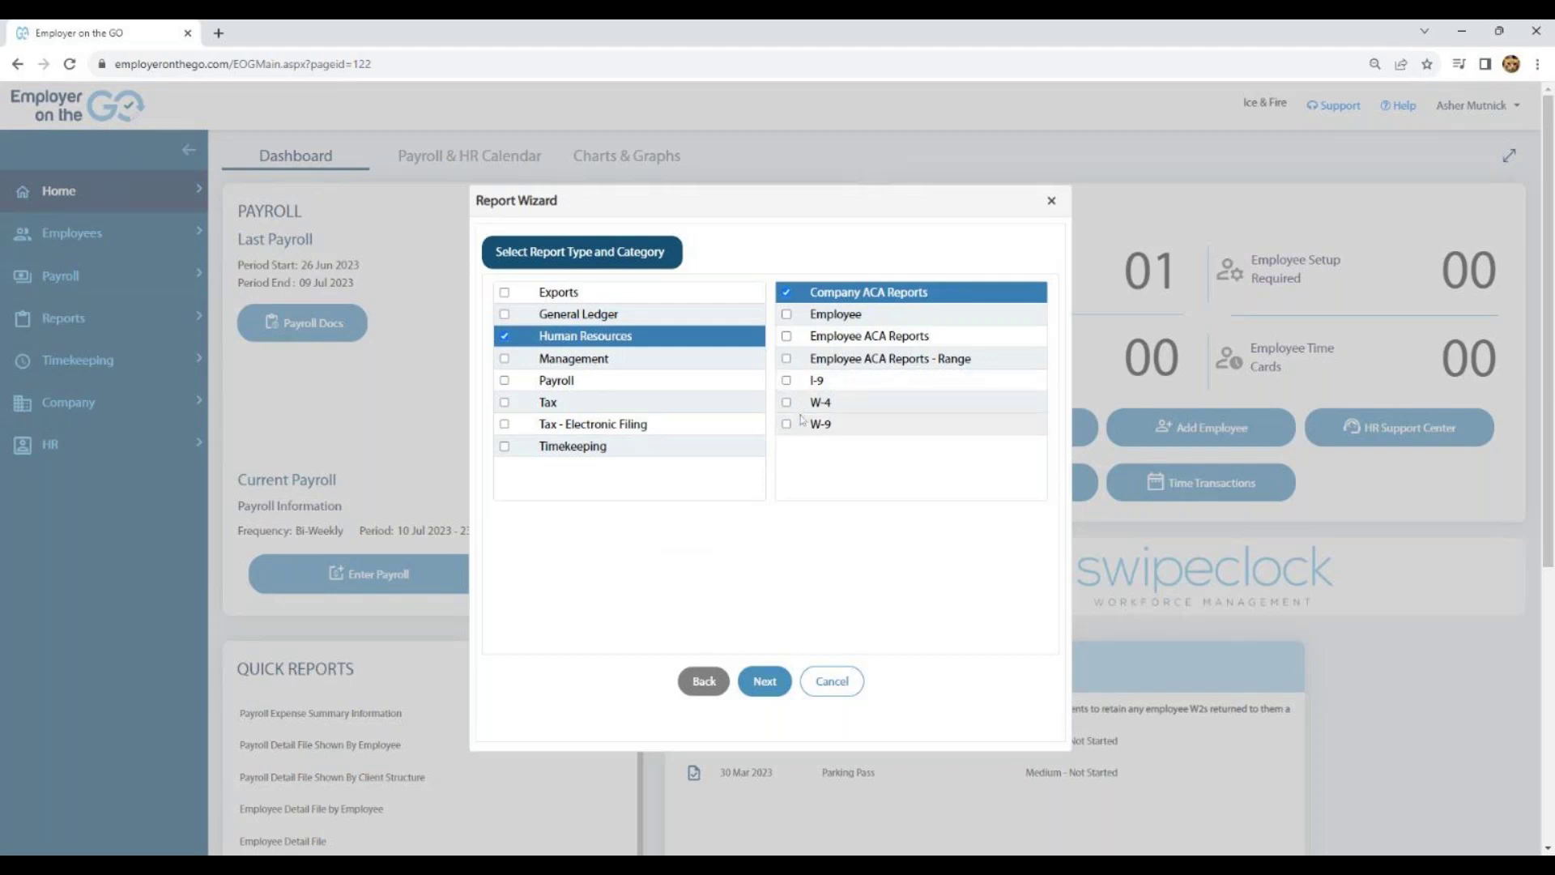
{"action": "left_click", "coordinate": [504, 359]}
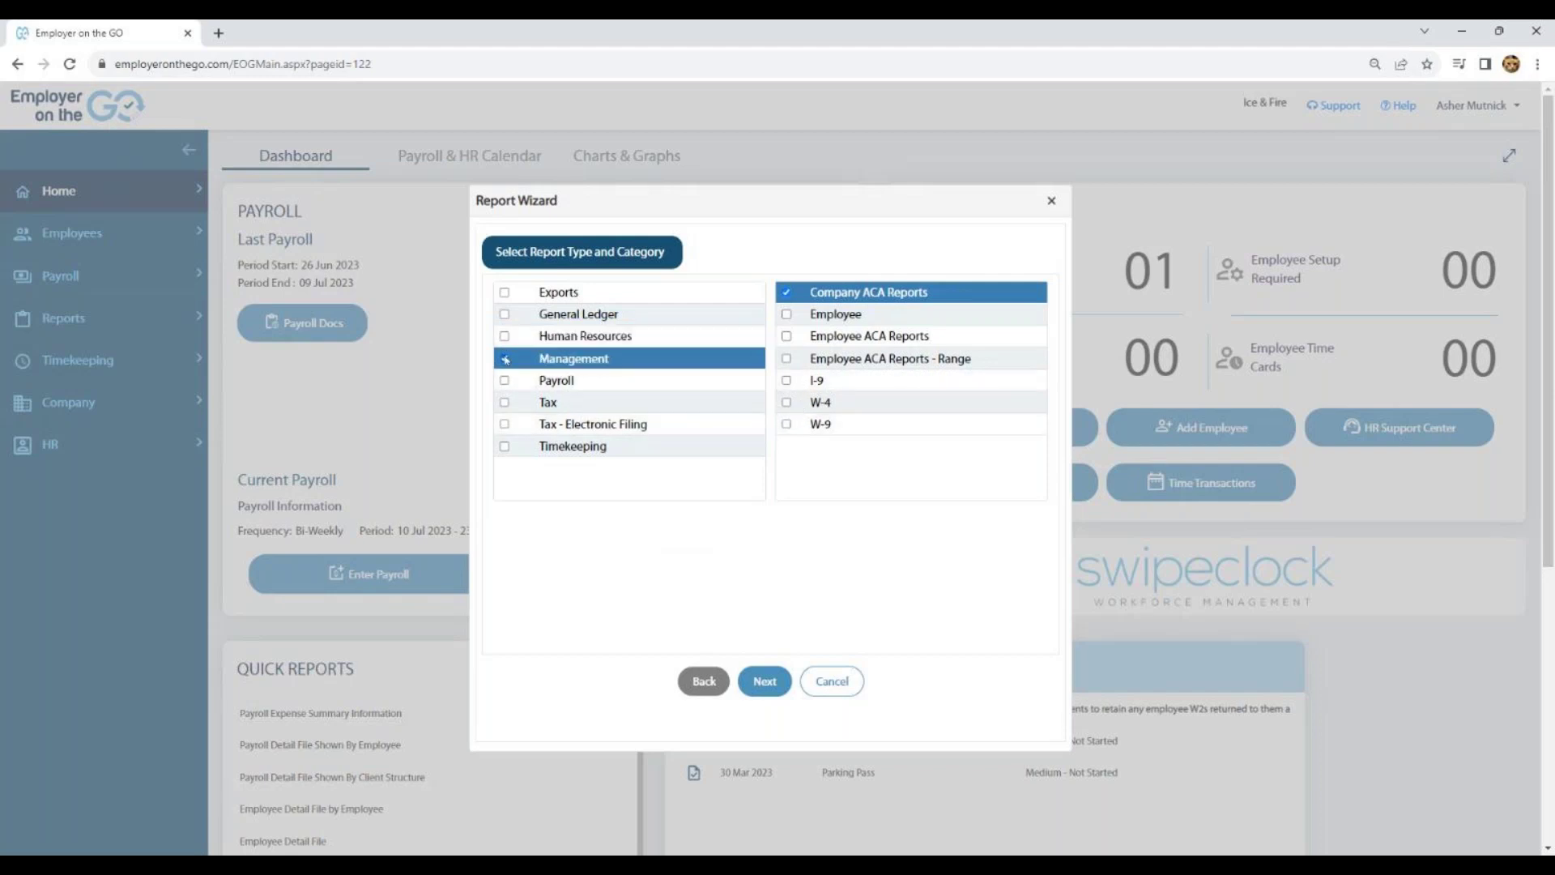
{"action": "left_click", "coordinate": [505, 380]}
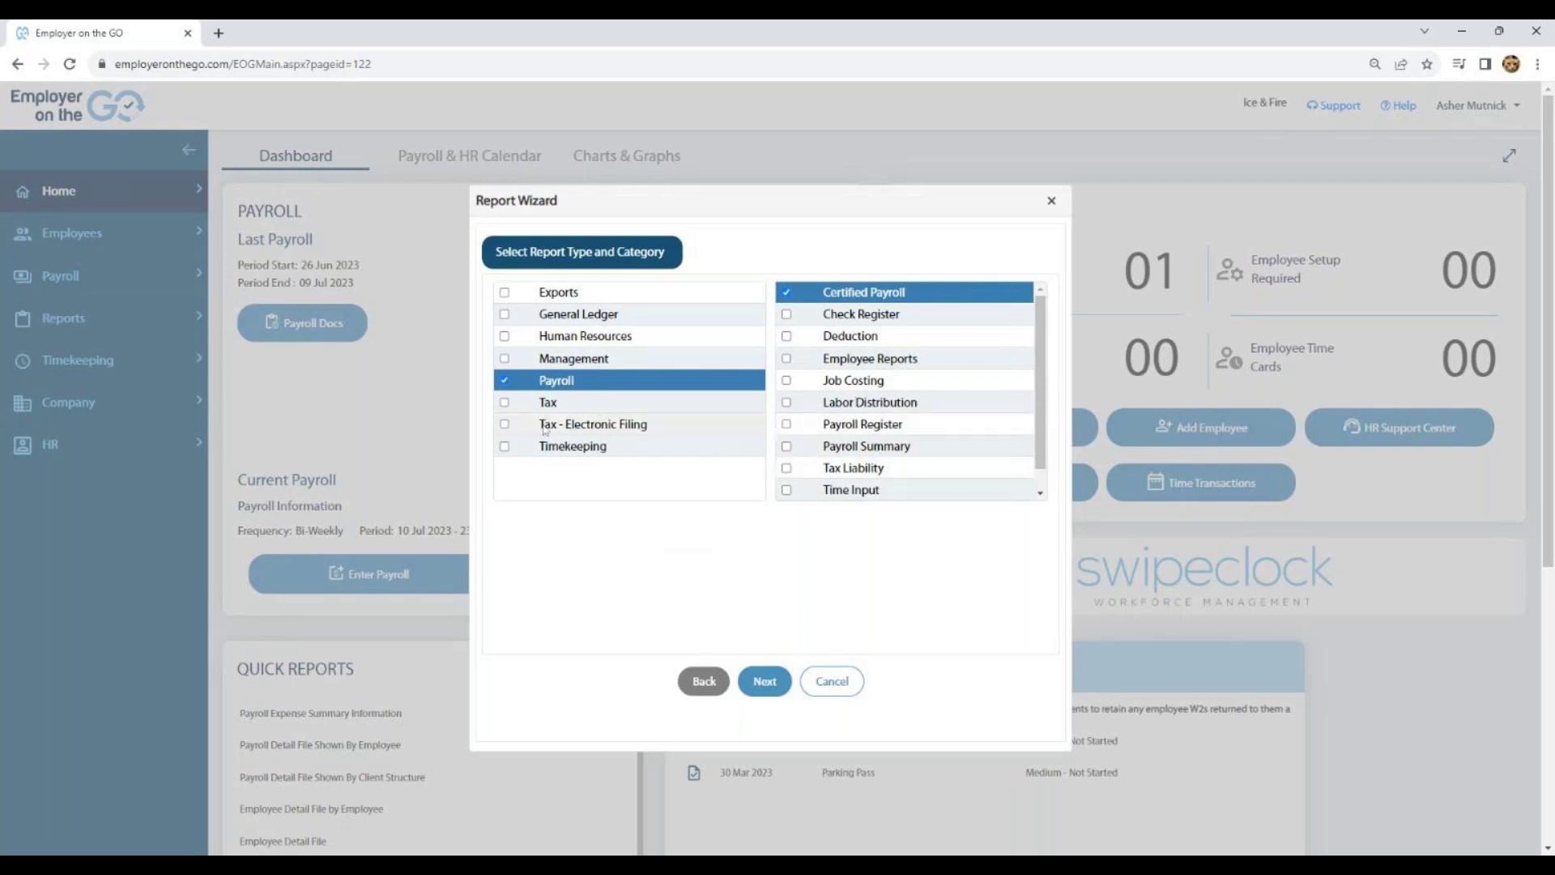
{"action": "left_click", "coordinate": [510, 408]}
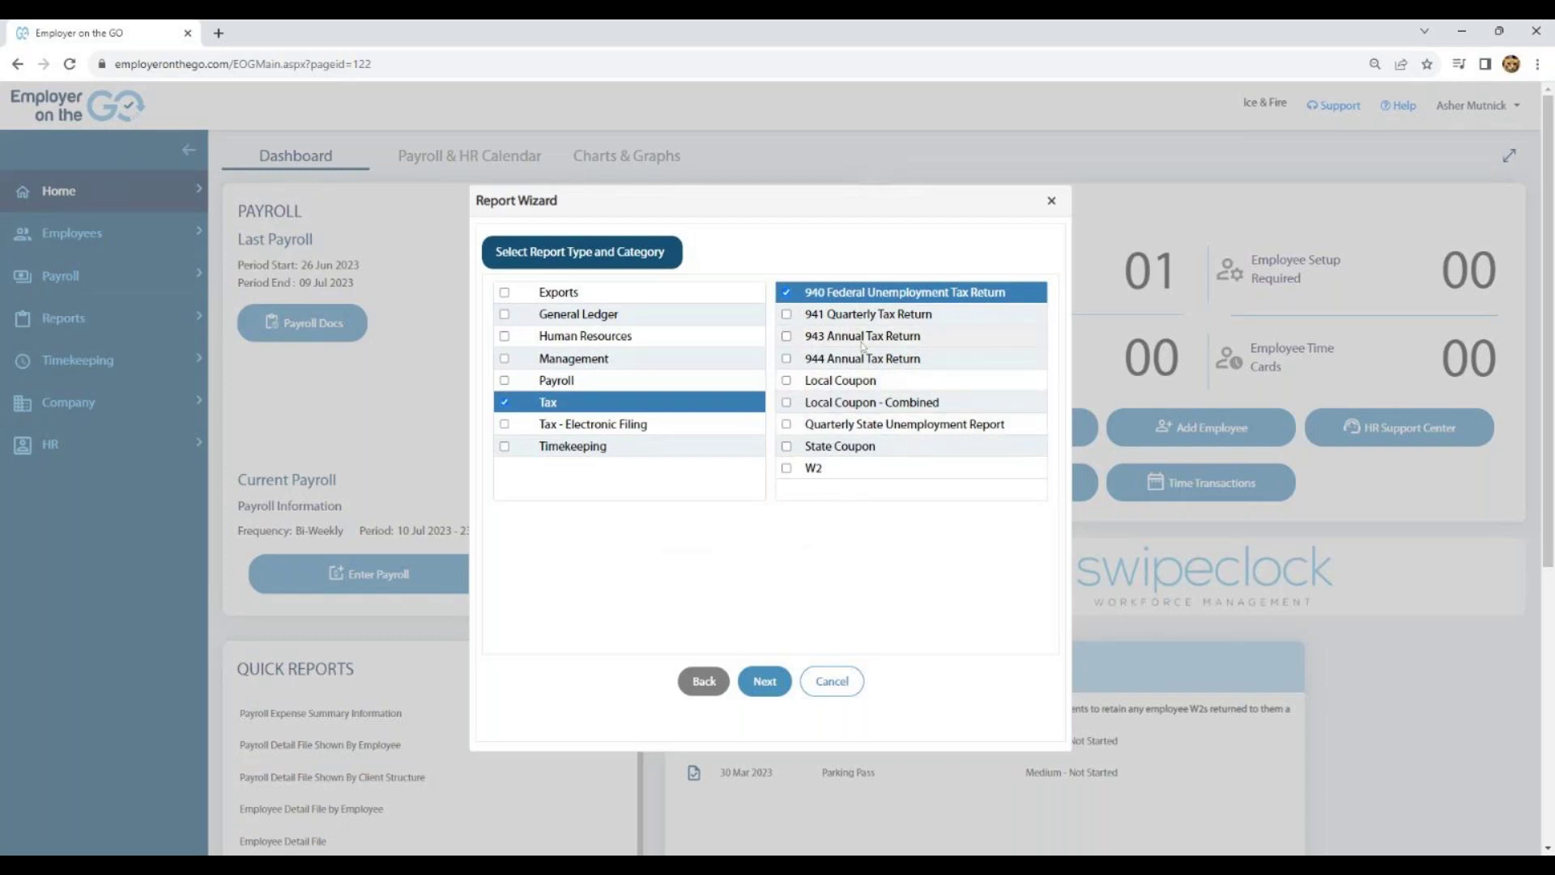
{"action": "left_click", "coordinate": [504, 425]}
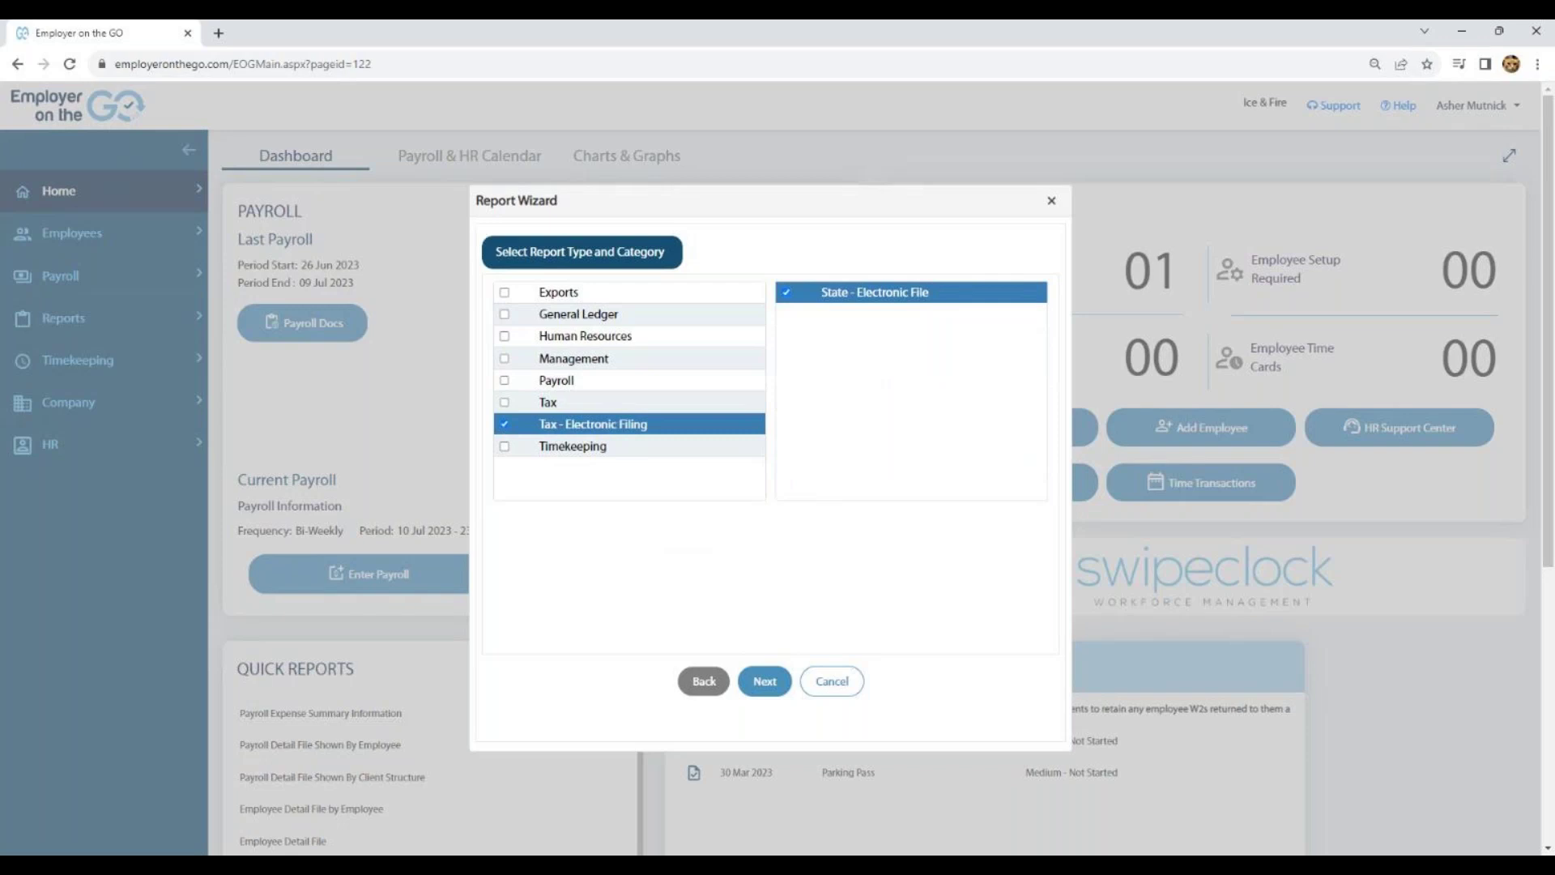
{"action": "left_click", "coordinate": [505, 446]}
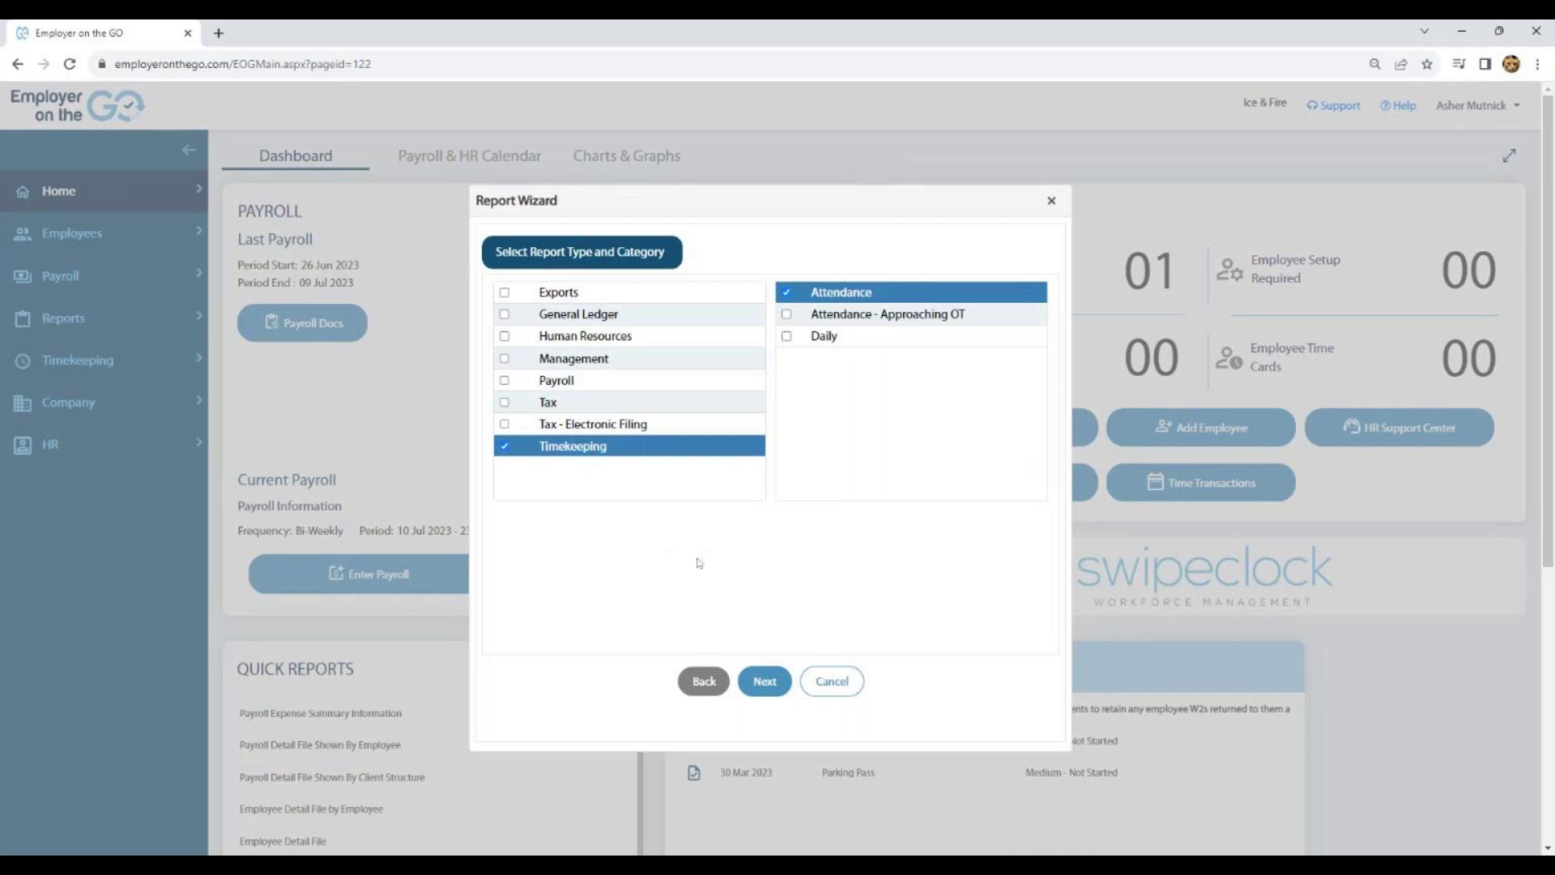
Choose the Payroll report type with the Payroll Register category and proceed to the division selection
{"action": "left_click", "coordinate": [504, 382]}
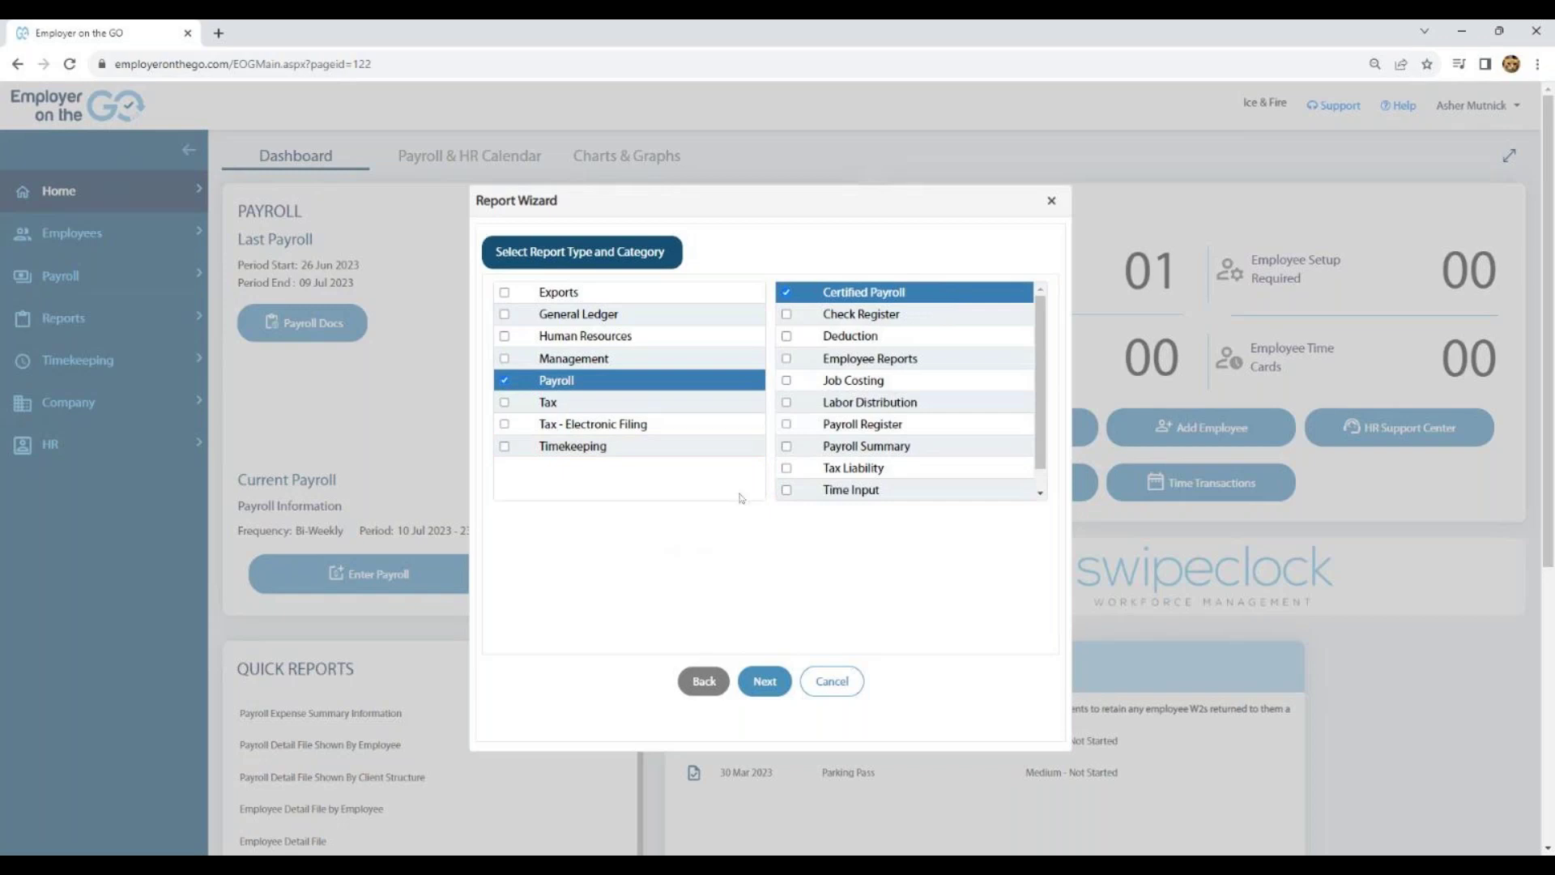
{"action": "left_click", "coordinate": [789, 428]}
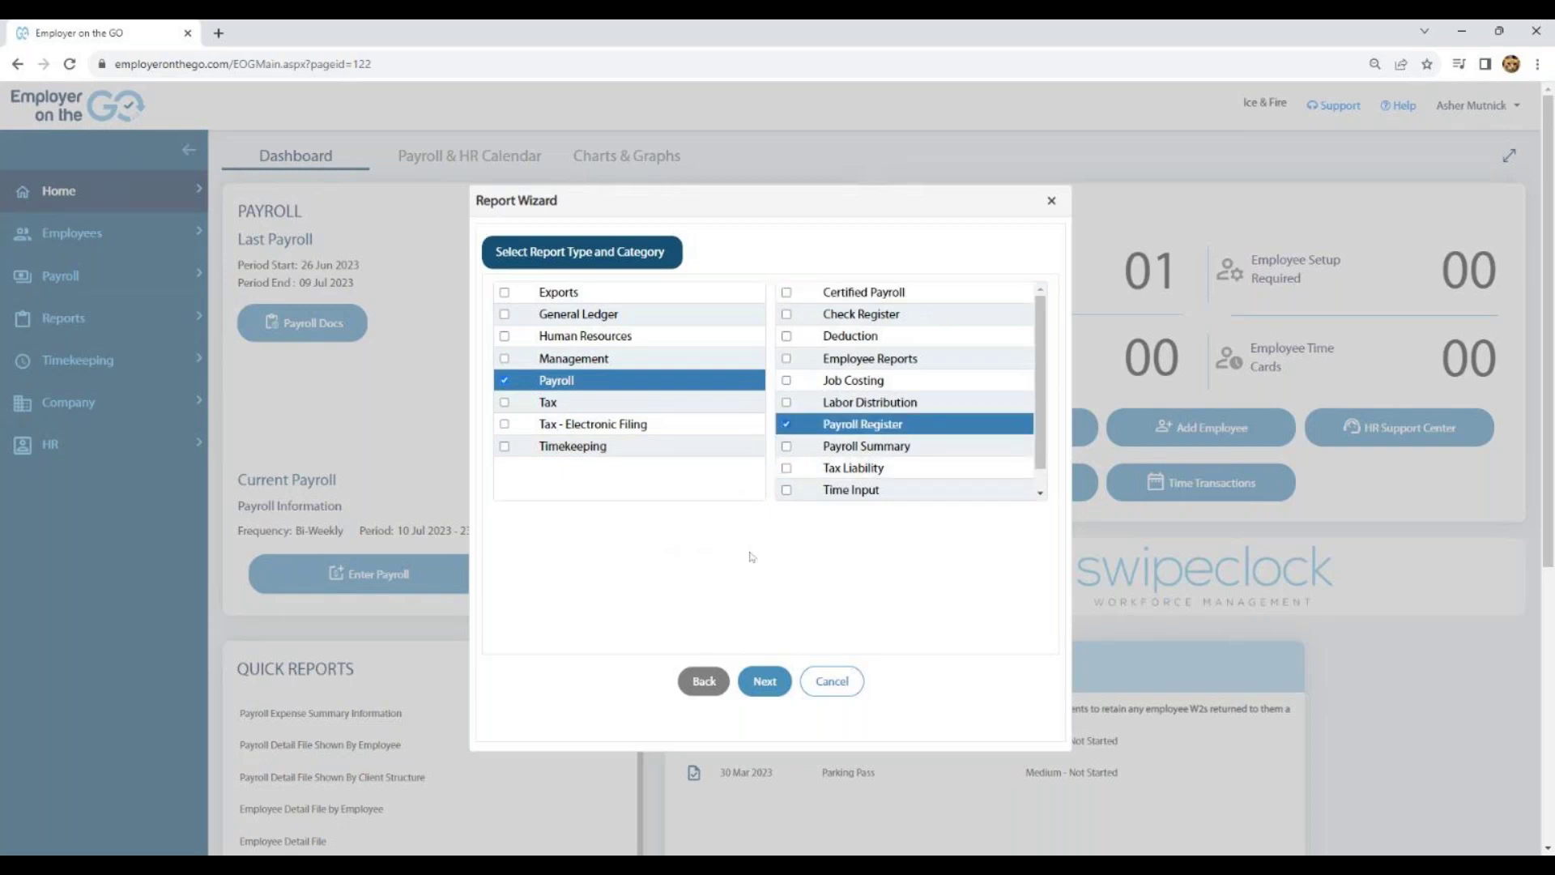
{"action": "left_click", "coordinate": [767, 682]}
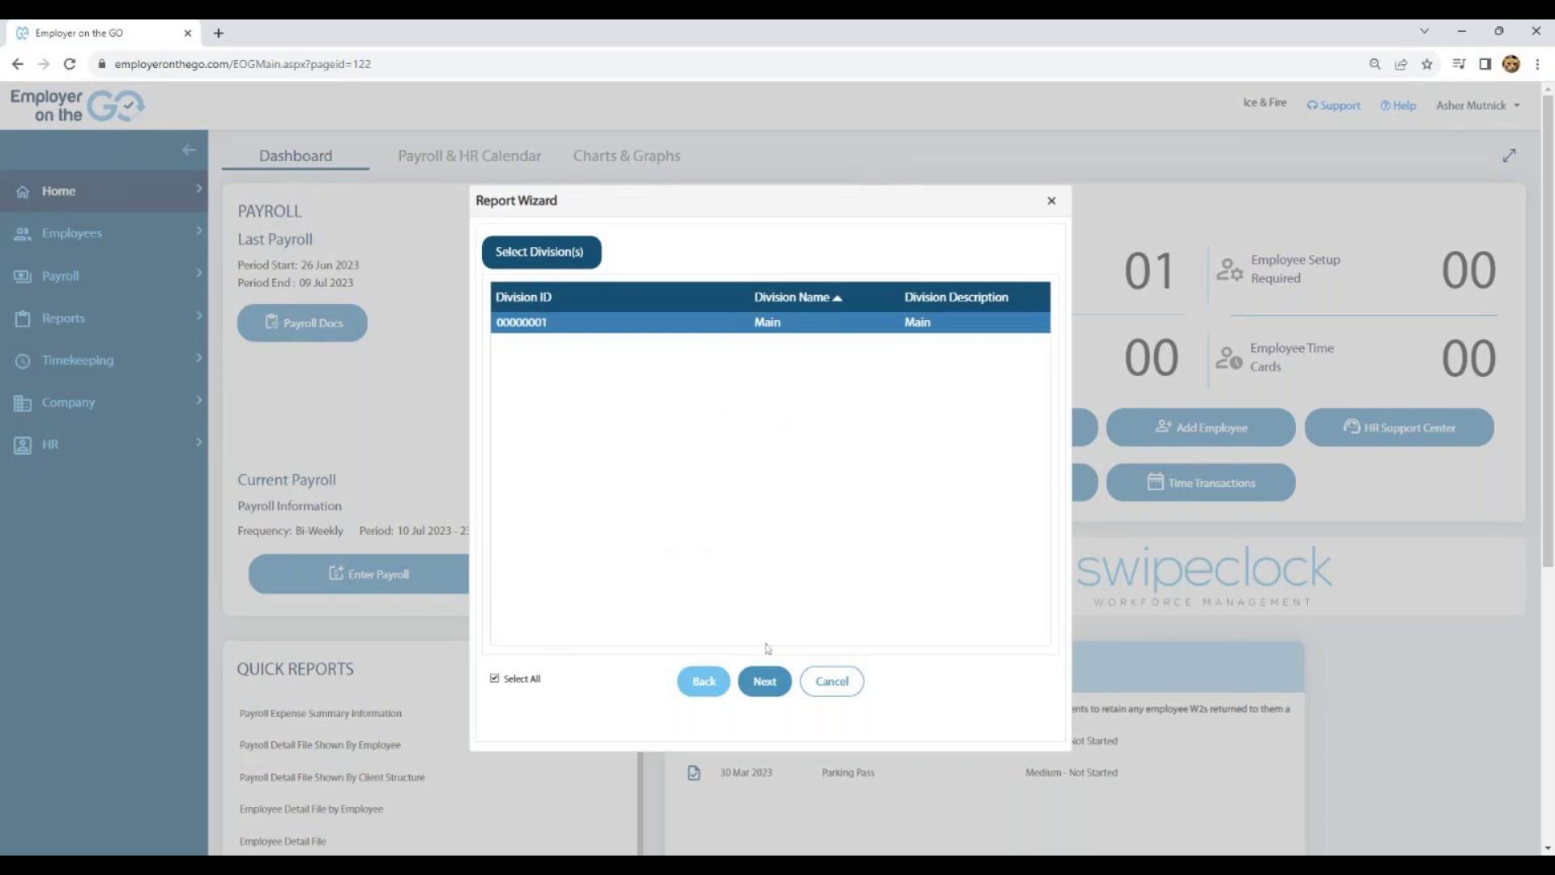
Accept all divisions, locations and departments for the report and proceed to the employee selection
{"action": "left_click", "coordinate": [763, 680]}
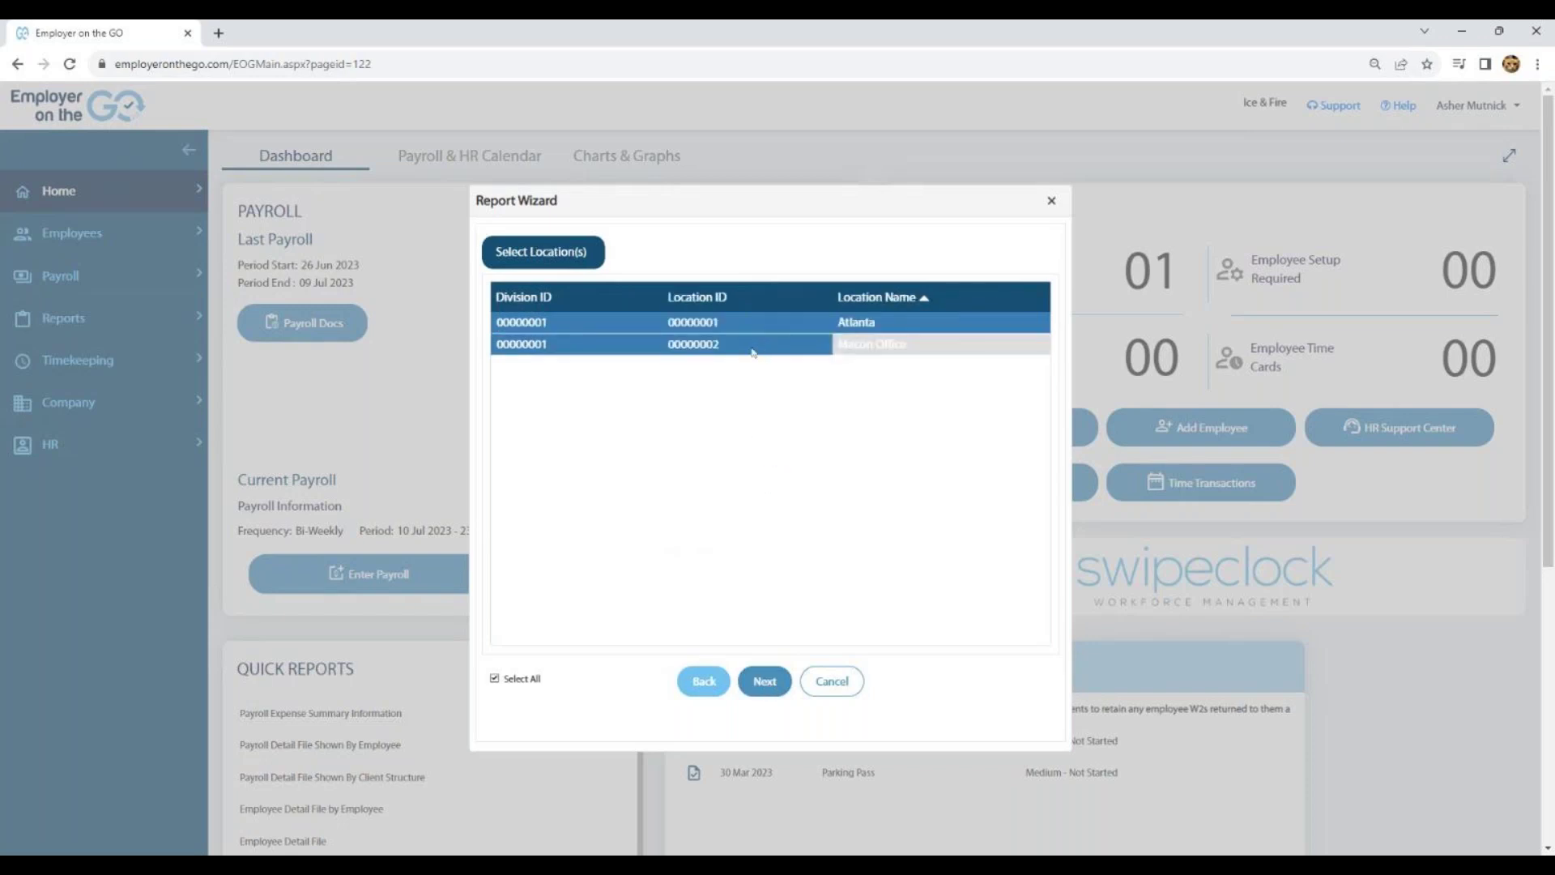
{"action": "left_click", "coordinate": [762, 687]}
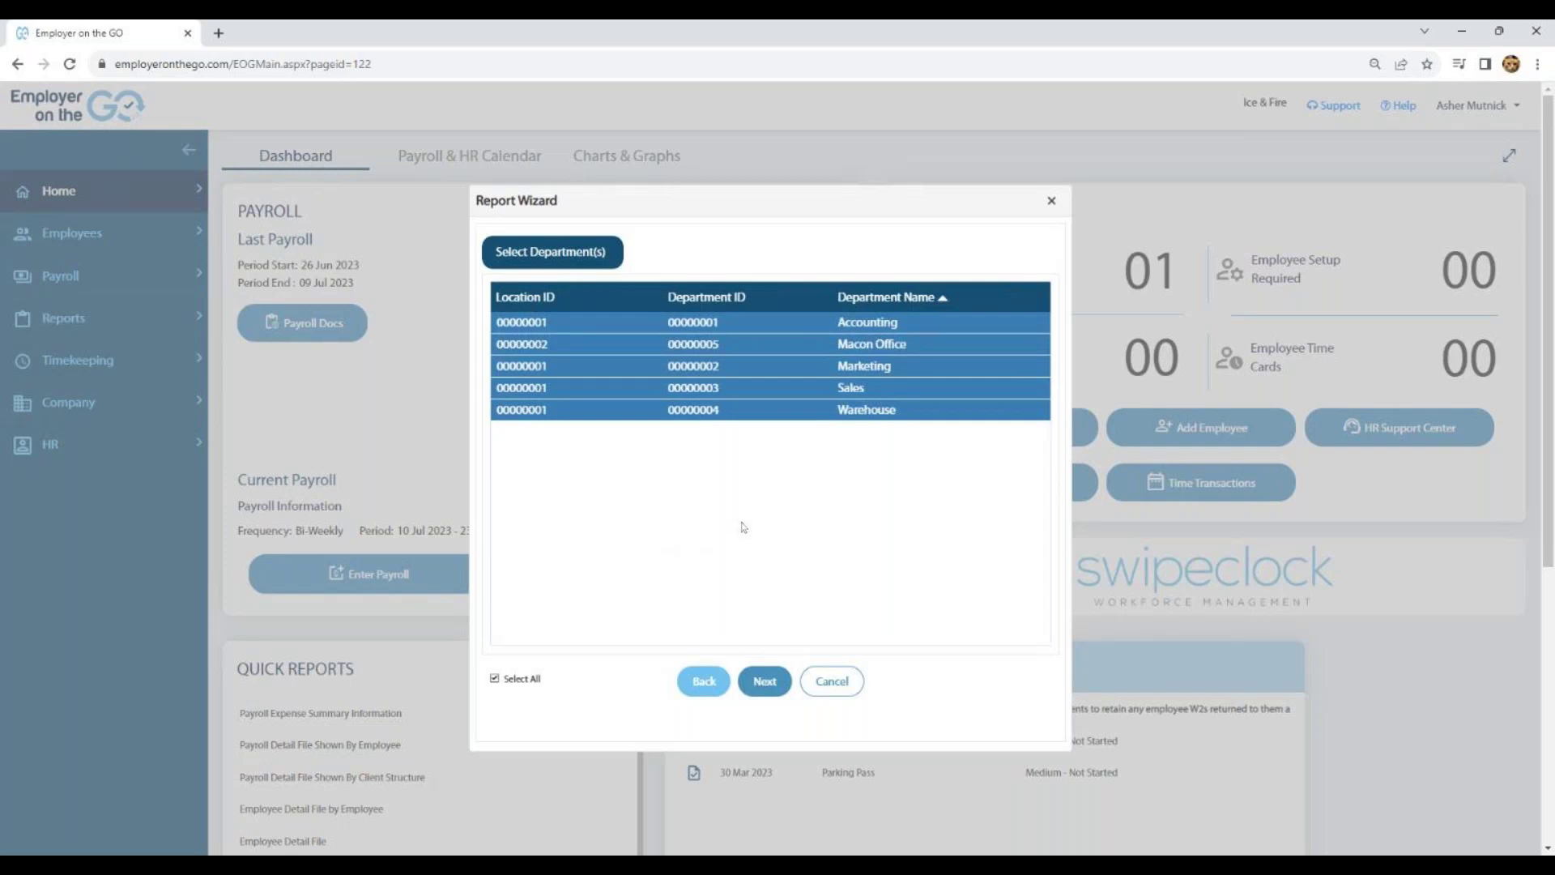
{"action": "left_click", "coordinate": [765, 680]}
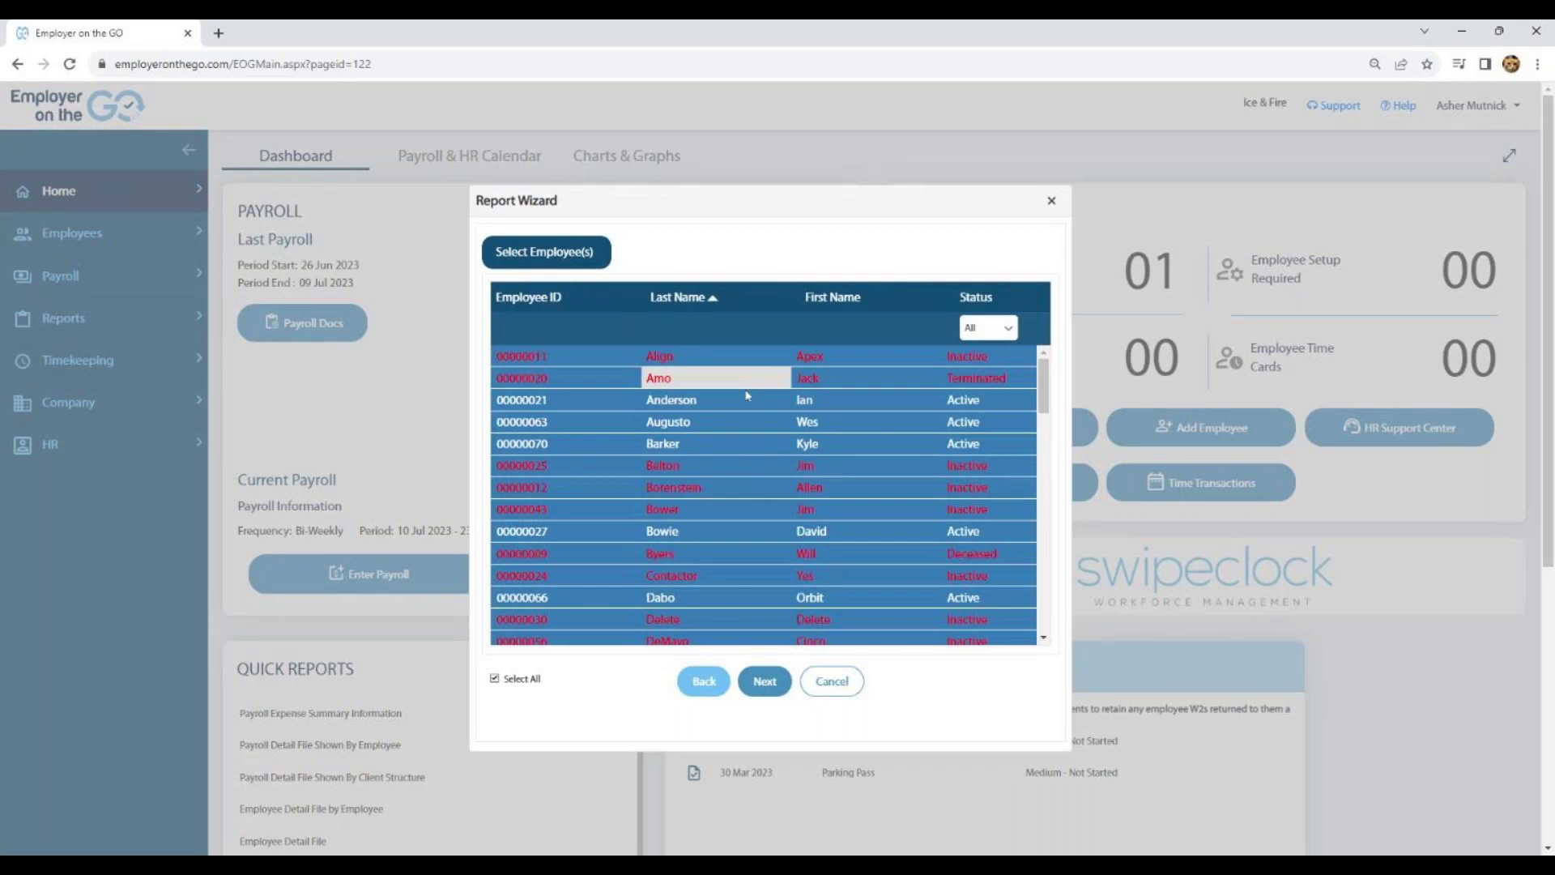
Filter the employee list to Active status and proceed to the date range selection
{"action": "left_click", "coordinate": [1003, 334]}
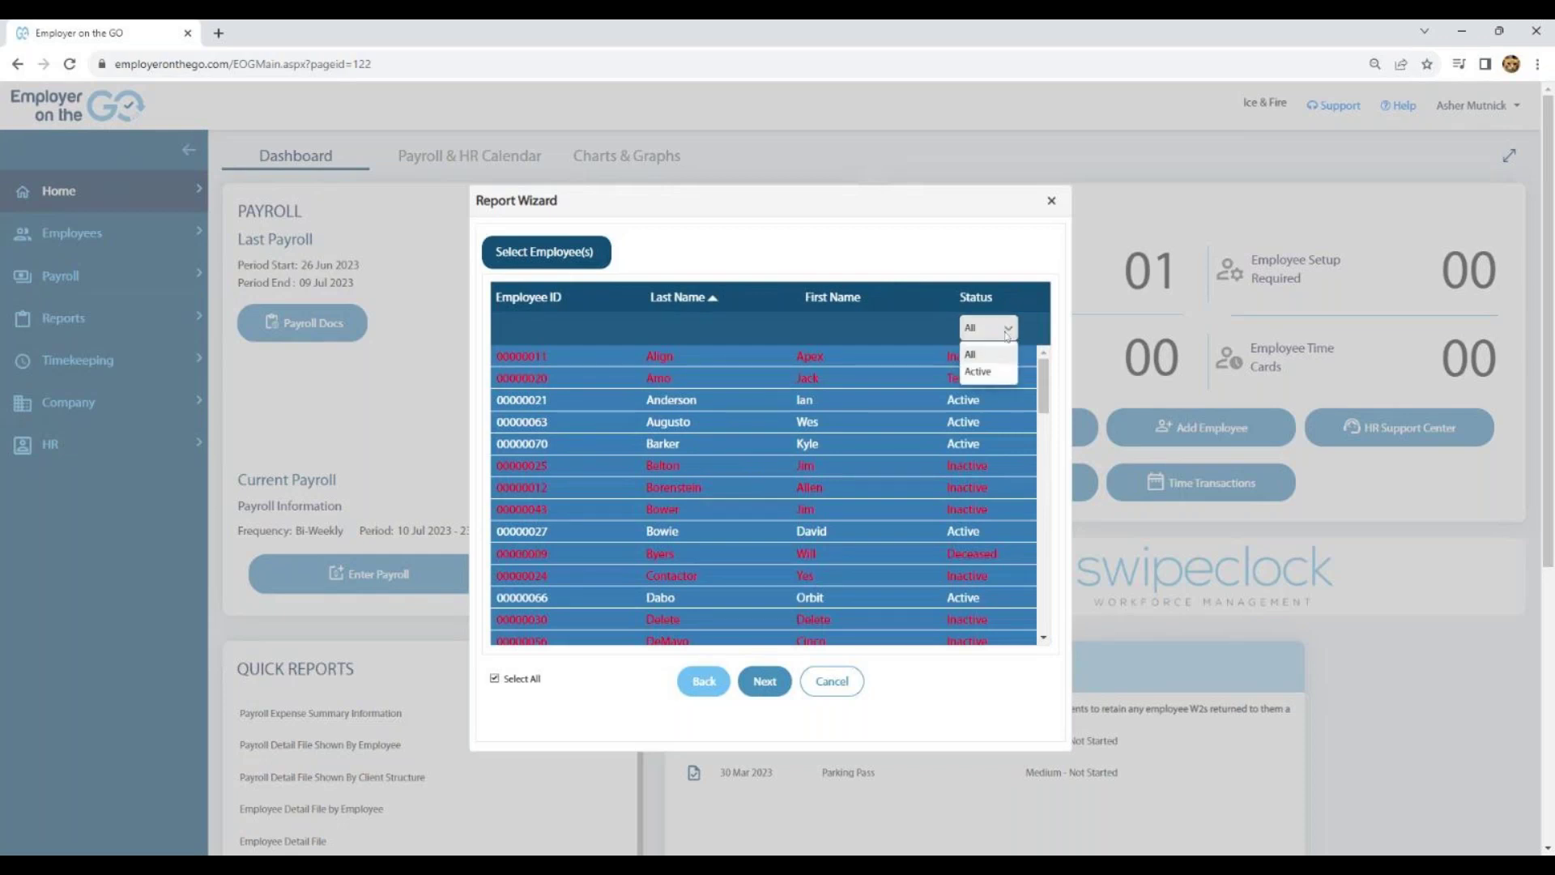
{"action": "left_click", "coordinate": [978, 379]}
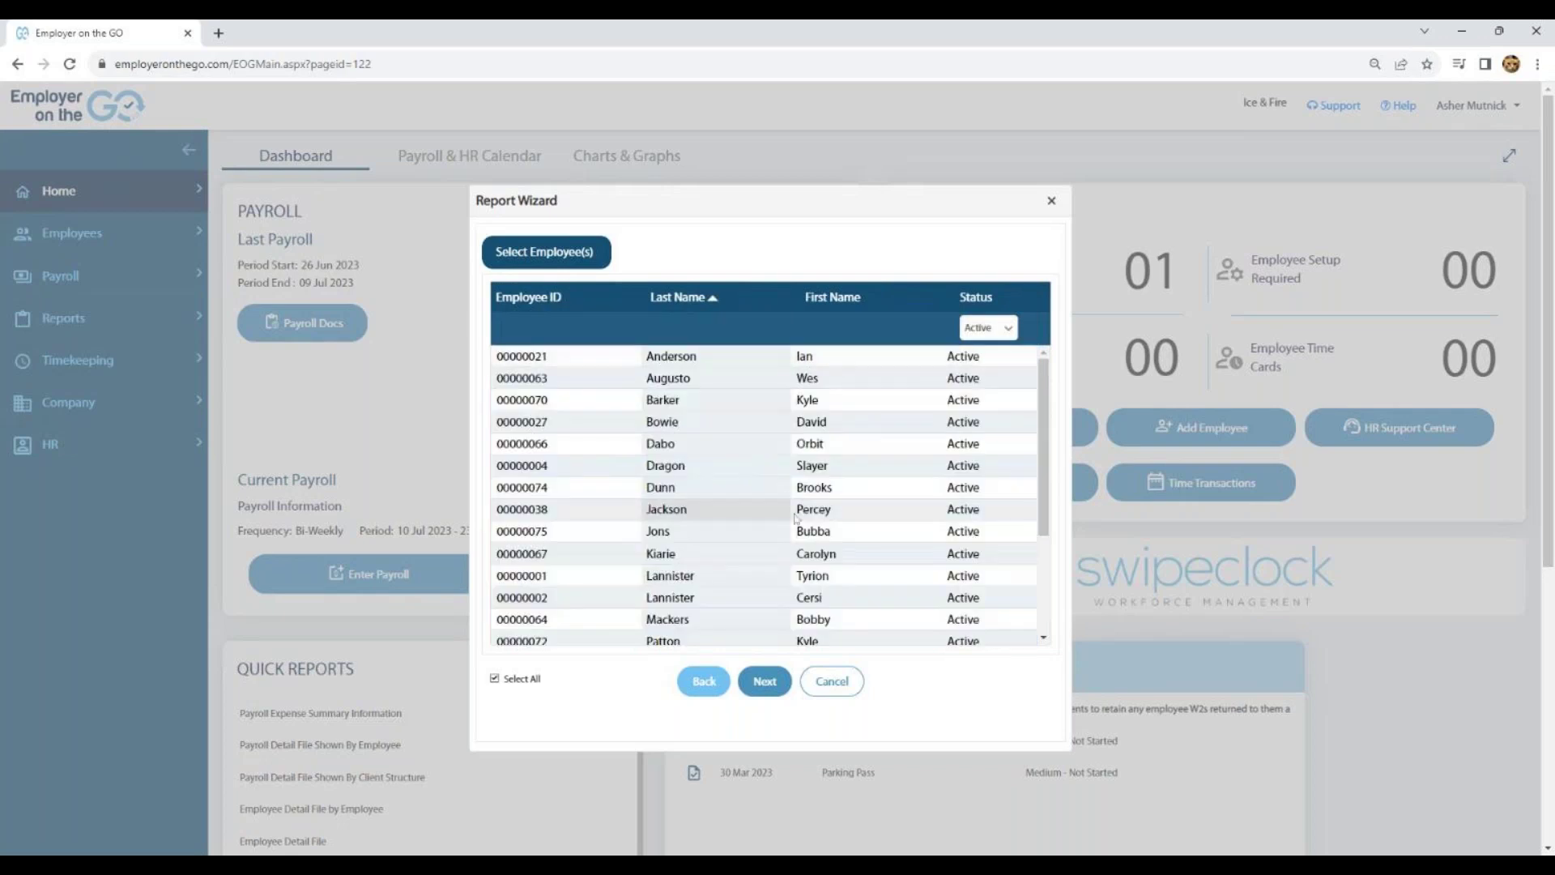
{"action": "left_click", "coordinate": [768, 686]}
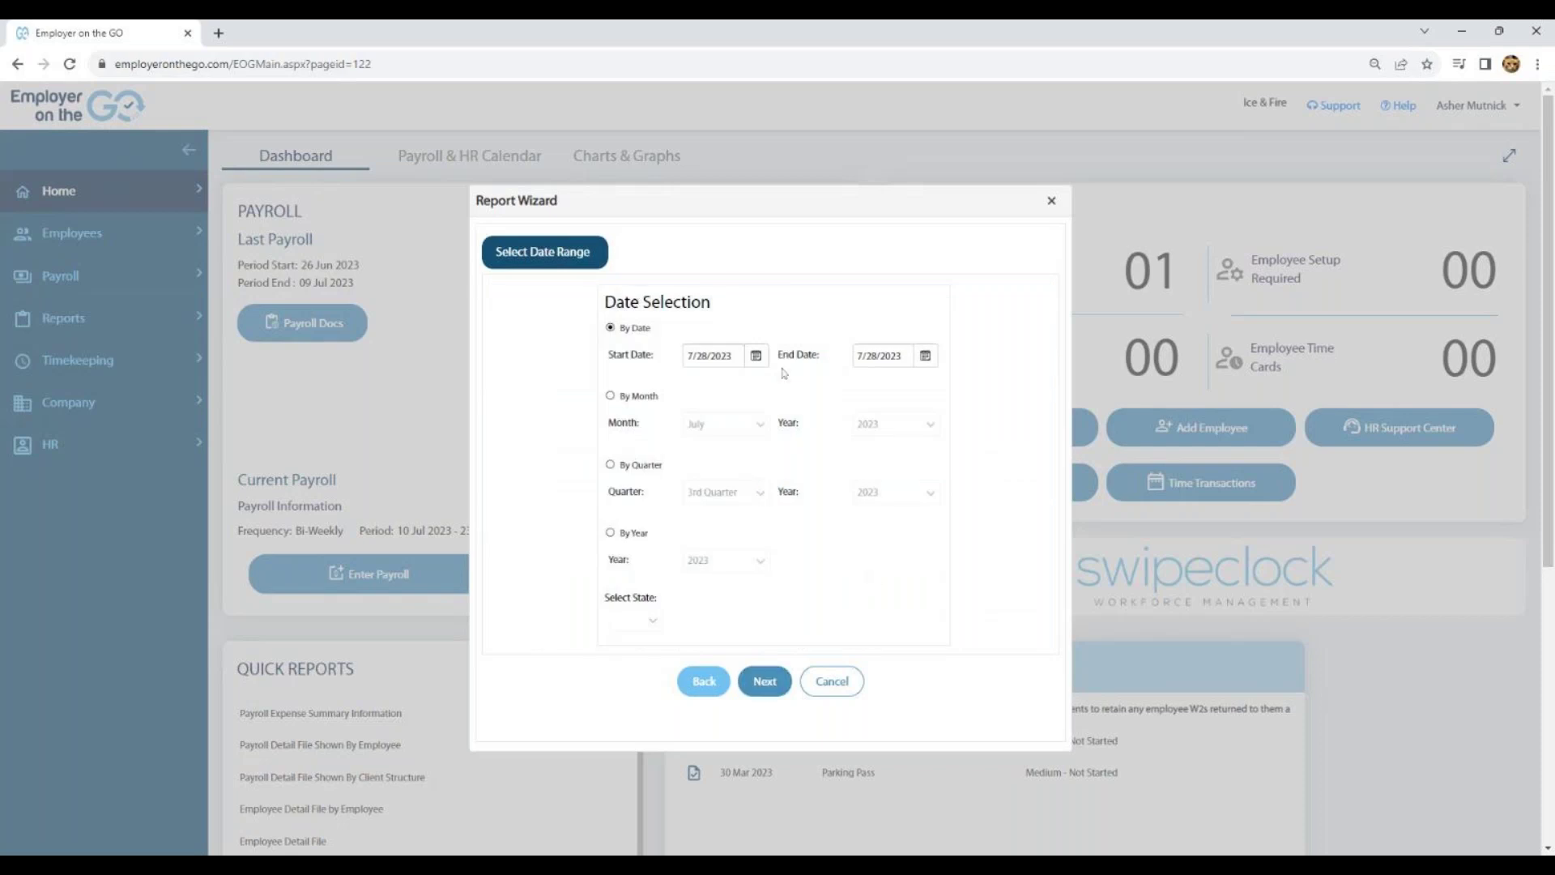
{"action": "left_click", "coordinate": [759, 356]}
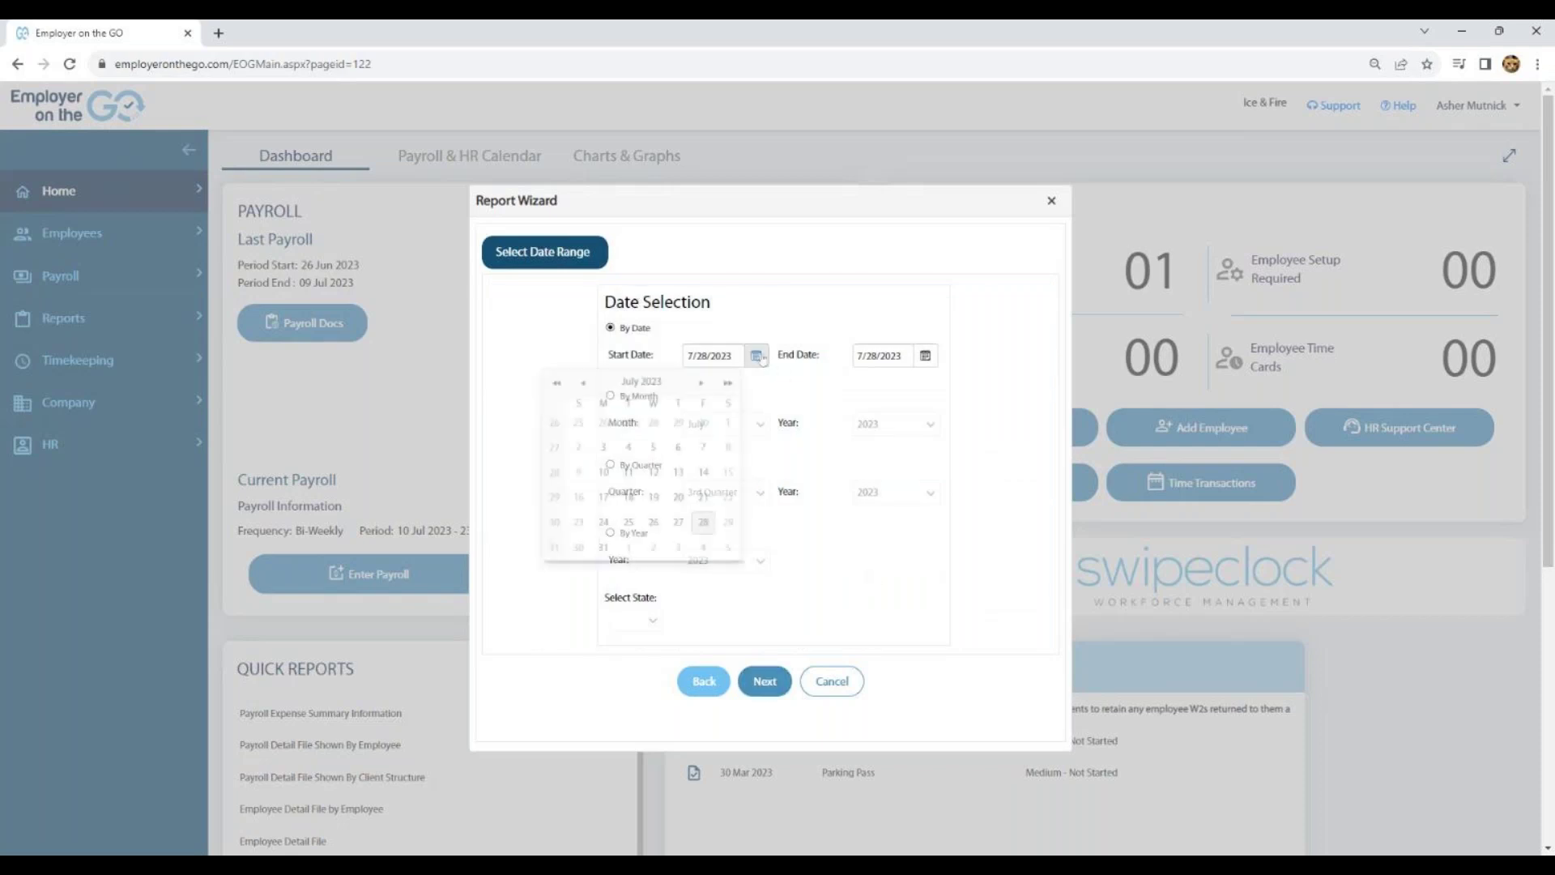
{"action": "left_click", "coordinate": [585, 384]}
{"action": "left_click", "coordinate": [585, 384]}
{"action": "left_click", "coordinate": [586, 385]}
{"action": "left_click", "coordinate": [587, 385]}
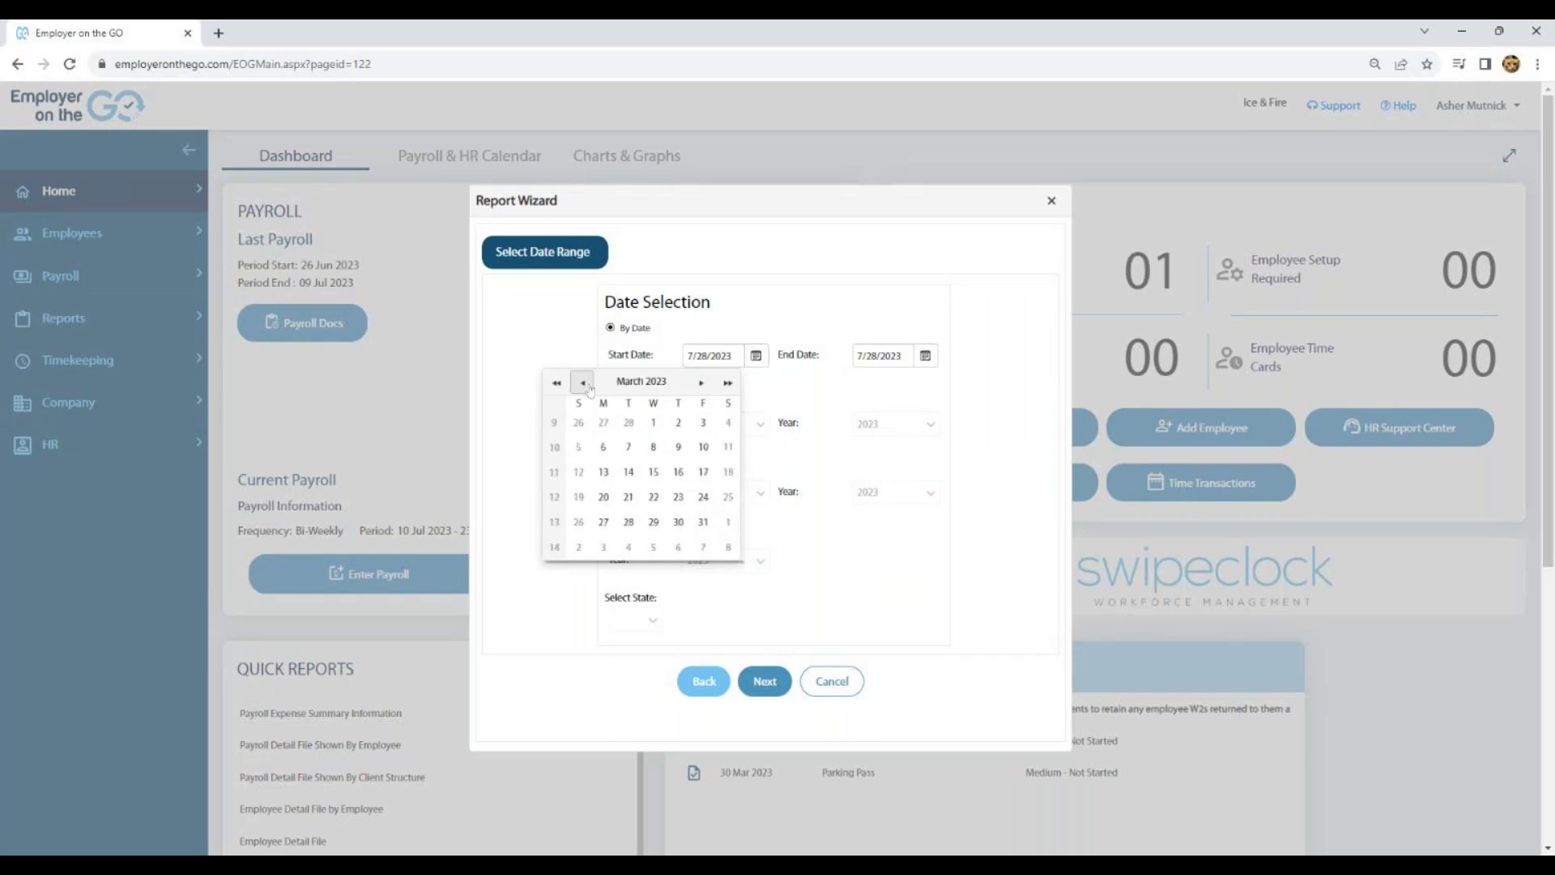
{"action": "left_click", "coordinate": [587, 385]}
{"action": "left_click", "coordinate": [572, 357]}
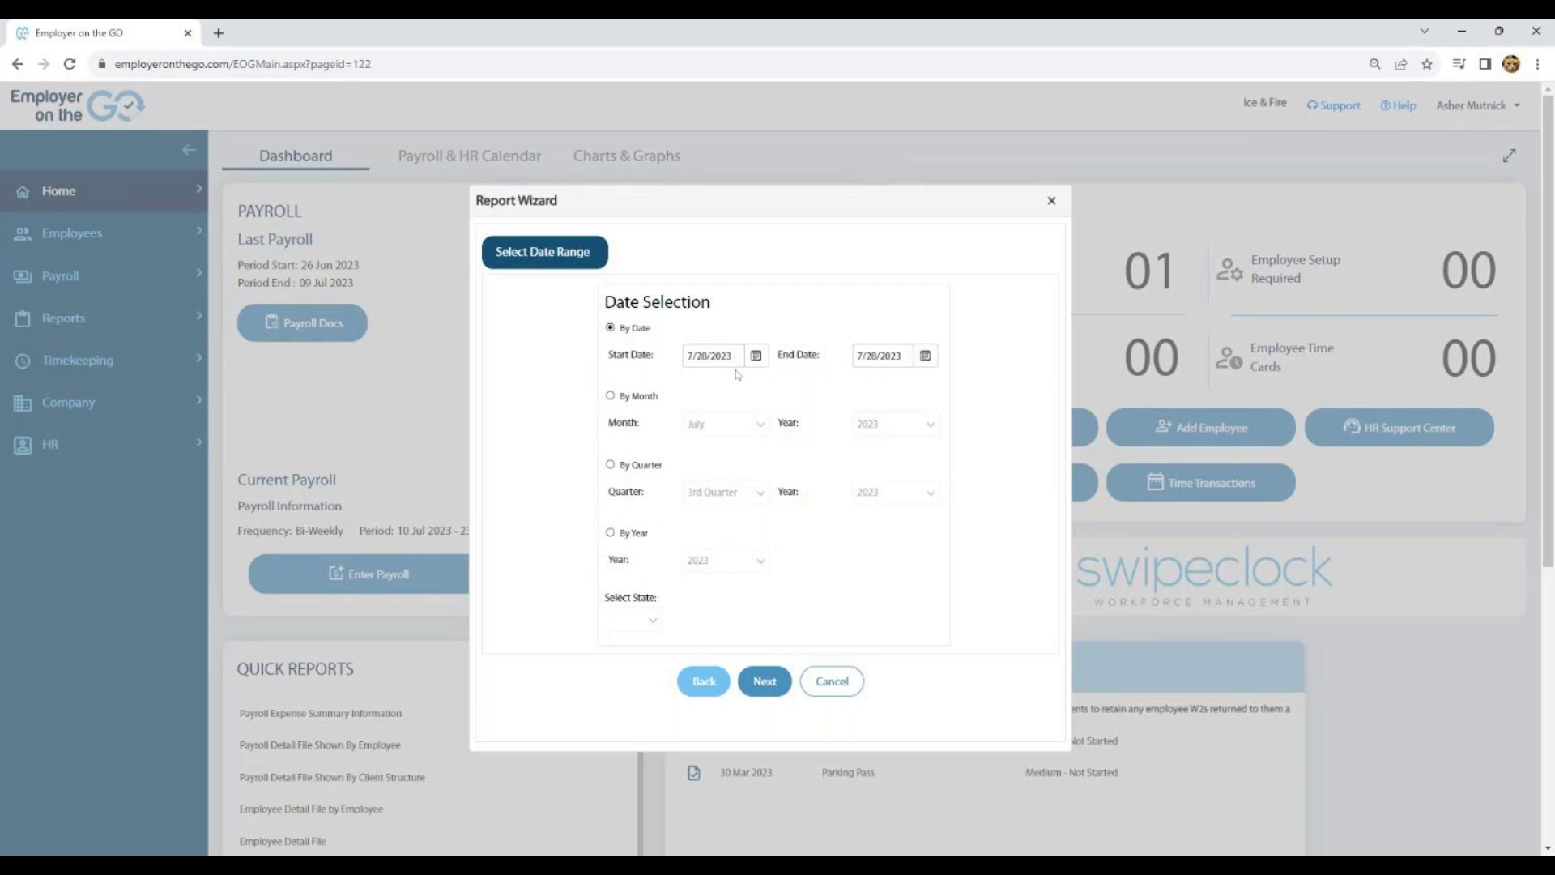
{"action": "left_click", "coordinate": [610, 396]}
{"action": "left_click", "coordinate": [611, 467]}
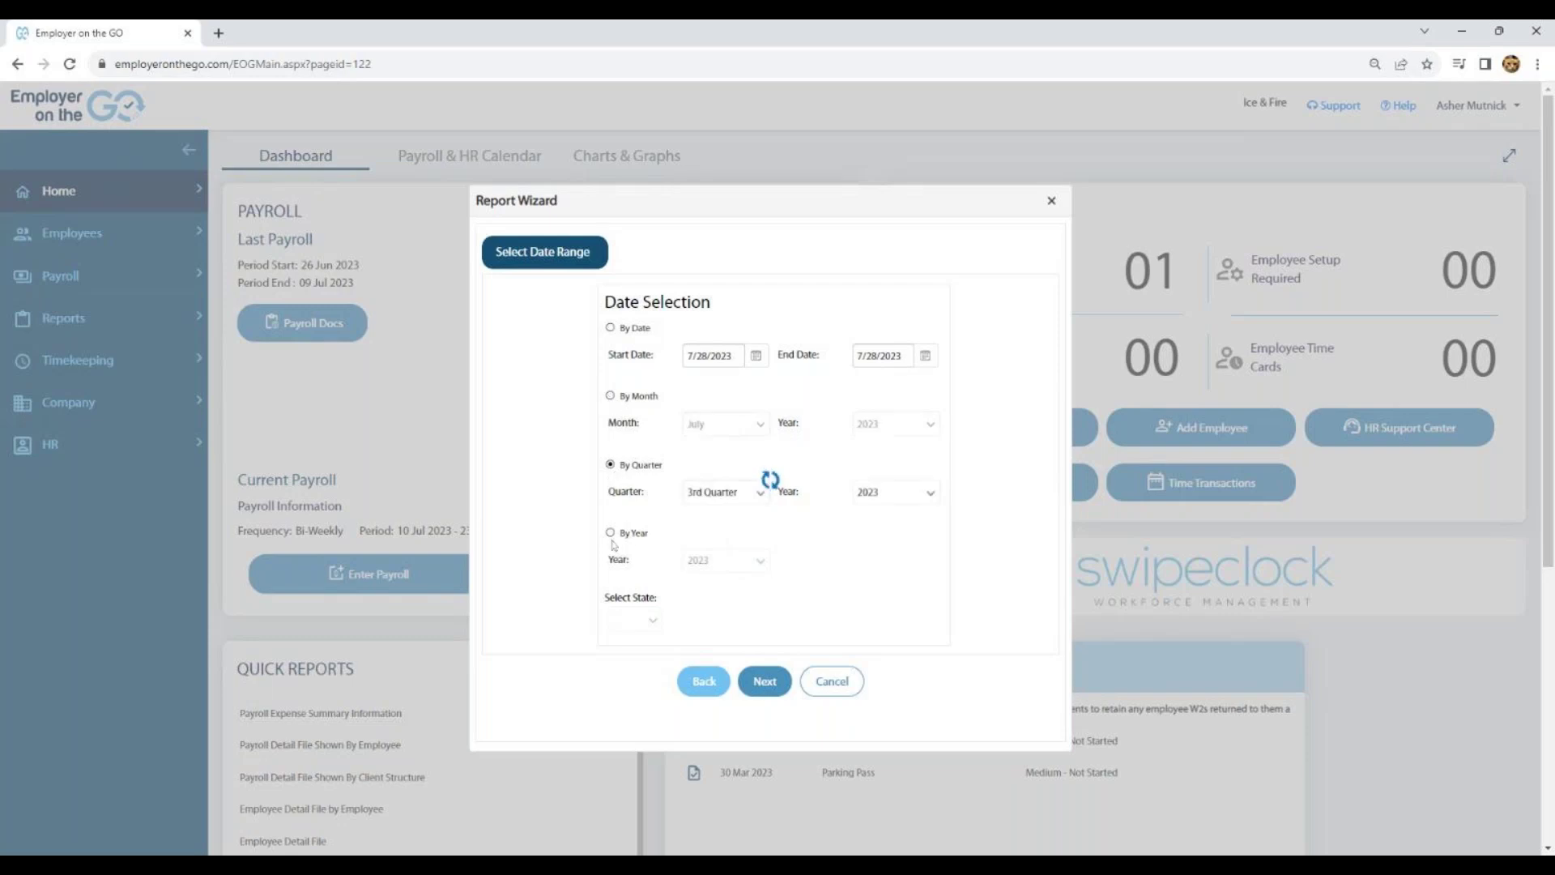
Set the date selection to By Date for 7/28/2023 to 7/28/2023 and choose the Payroll Detail - Large Font Preview report
{"action": "left_click", "coordinate": [612, 328]}
{"action": "left_click", "coordinate": [766, 684]}
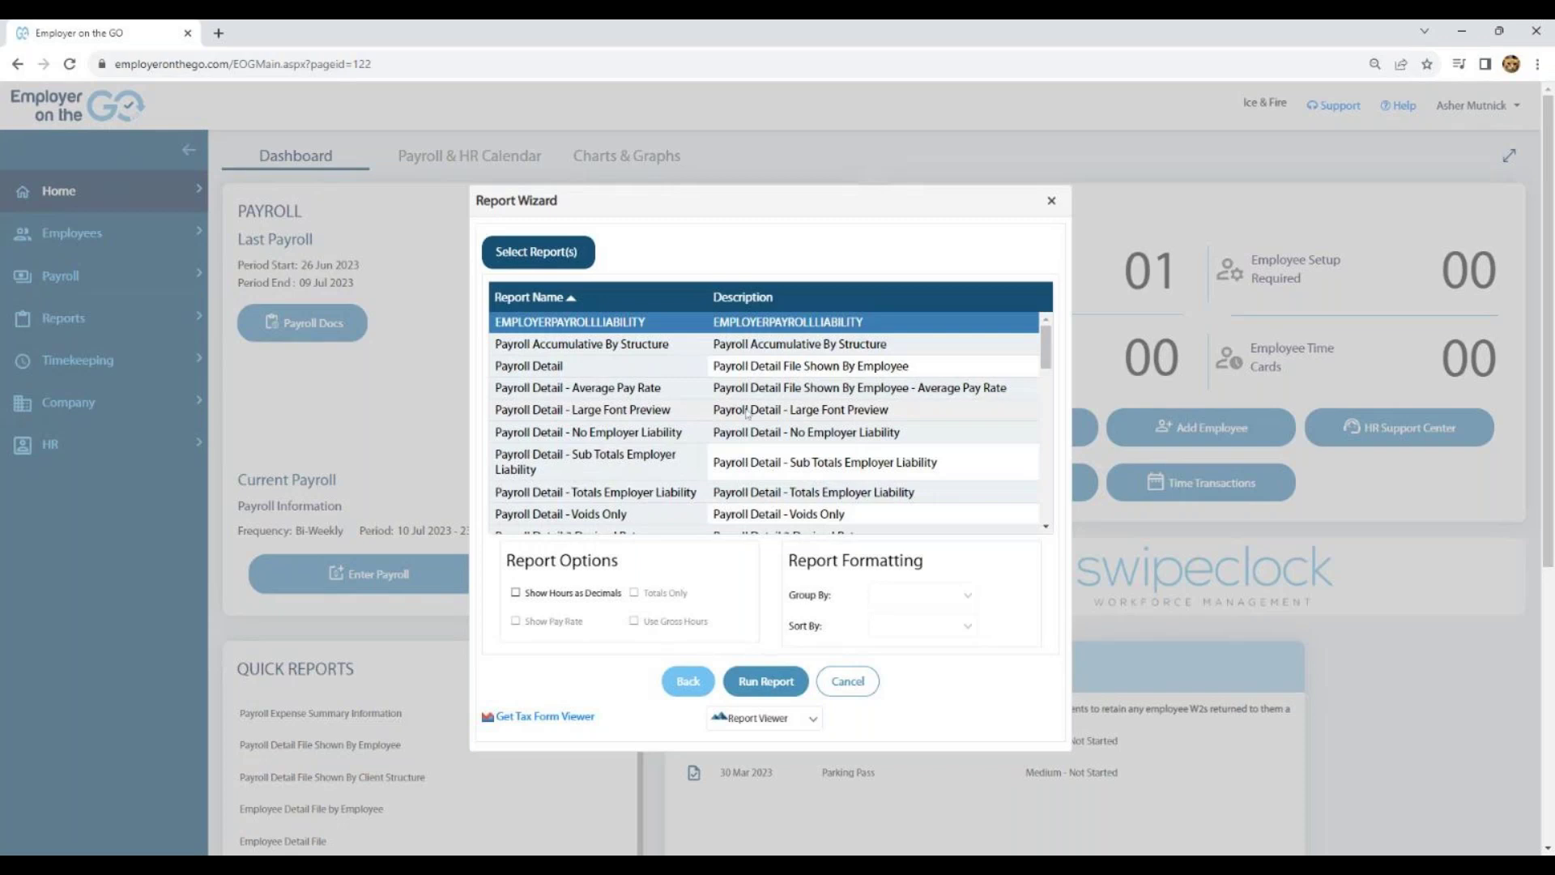
{"action": "scroll", "coordinate": [761, 397], "scroll_direction": "down", "scroll_amount": 3}
{"action": "scroll", "coordinate": [762, 395], "scroll_direction": "down", "scroll_amount": 10}
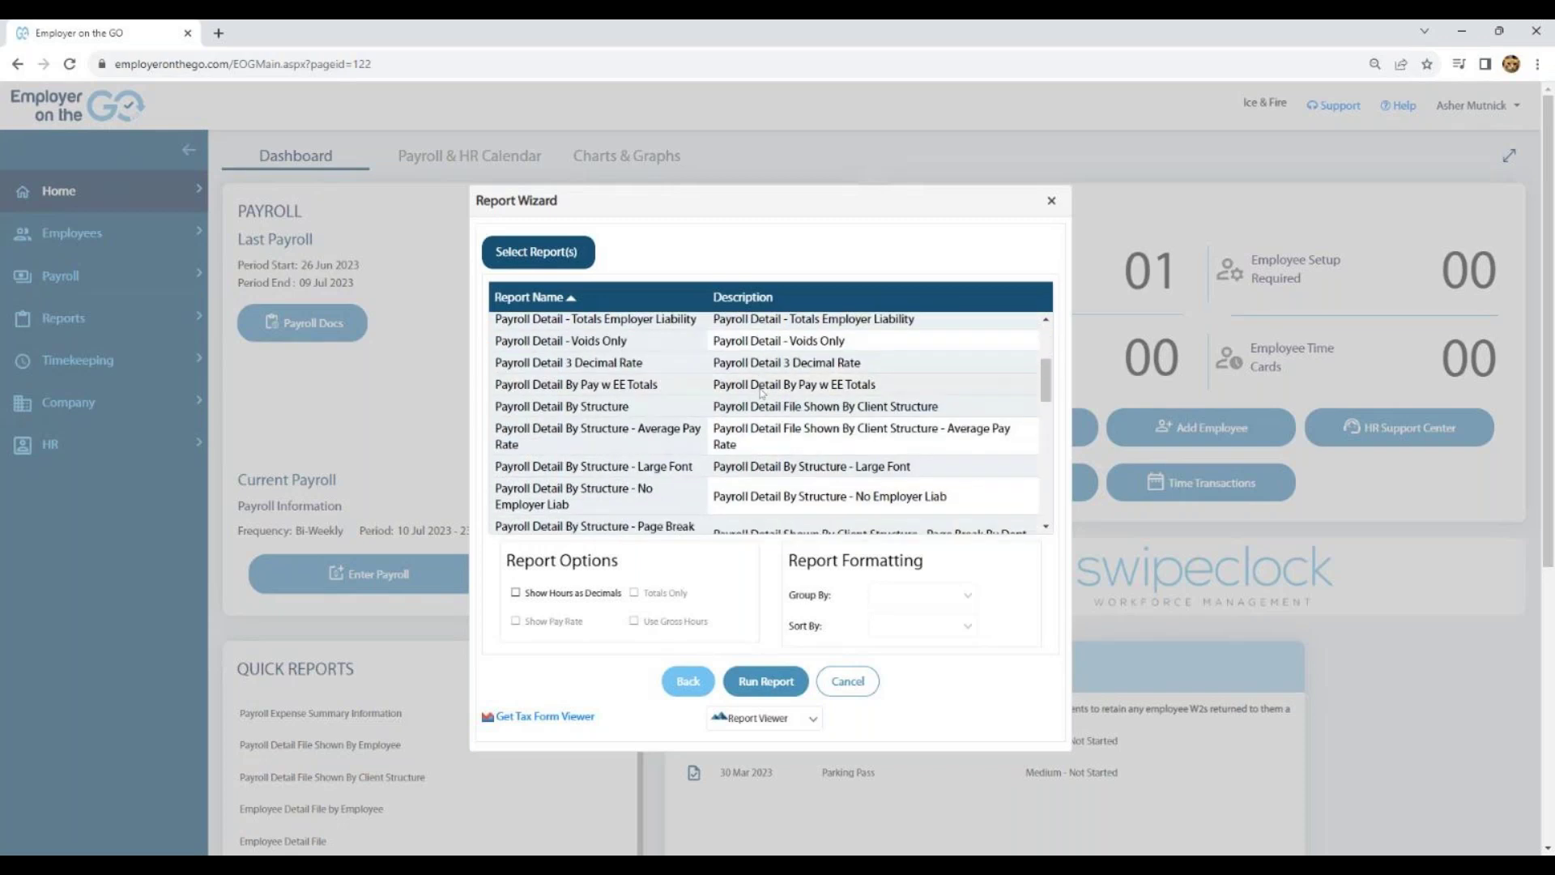
{"action": "scroll", "coordinate": [762, 393], "scroll_direction": "up", "scroll_amount": 13}
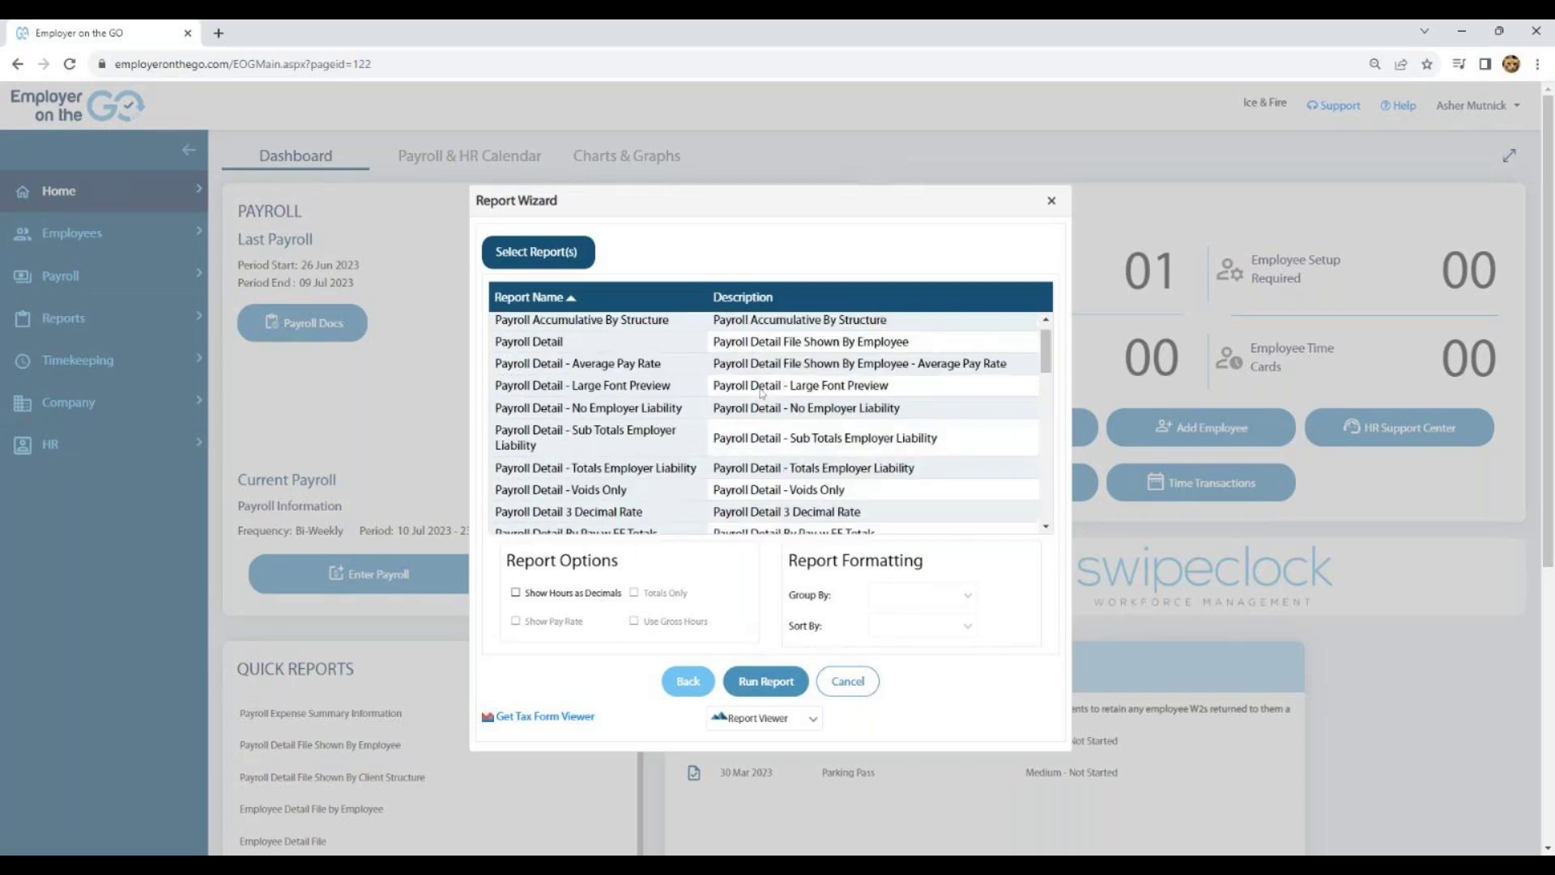
{"action": "scroll", "coordinate": [761, 394], "scroll_direction": "up", "scroll_amount": 1}
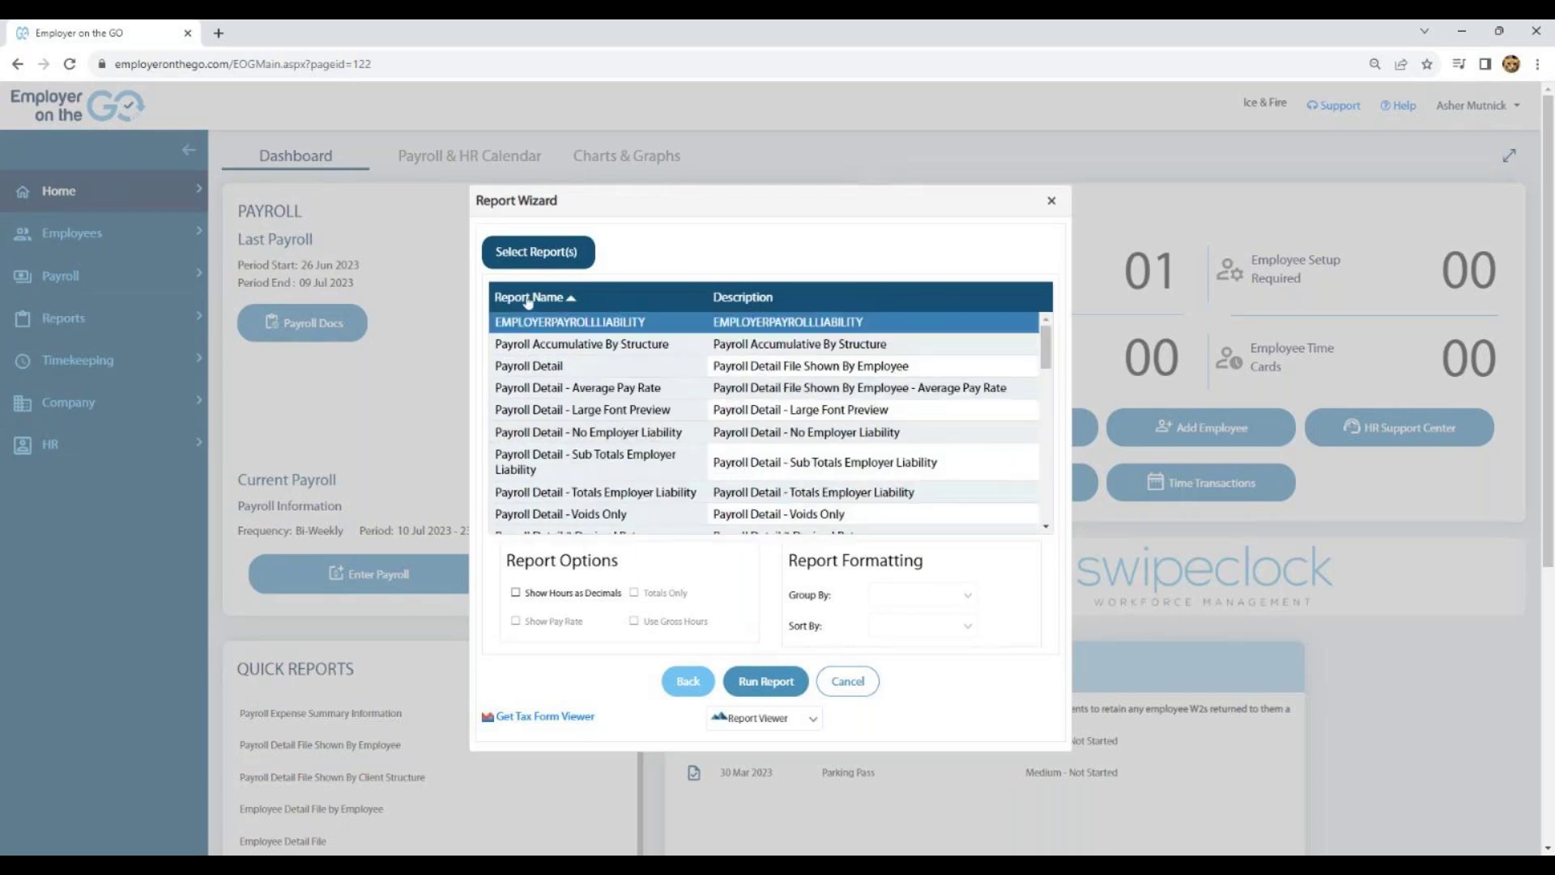
{"action": "left_click", "coordinate": [613, 413]}
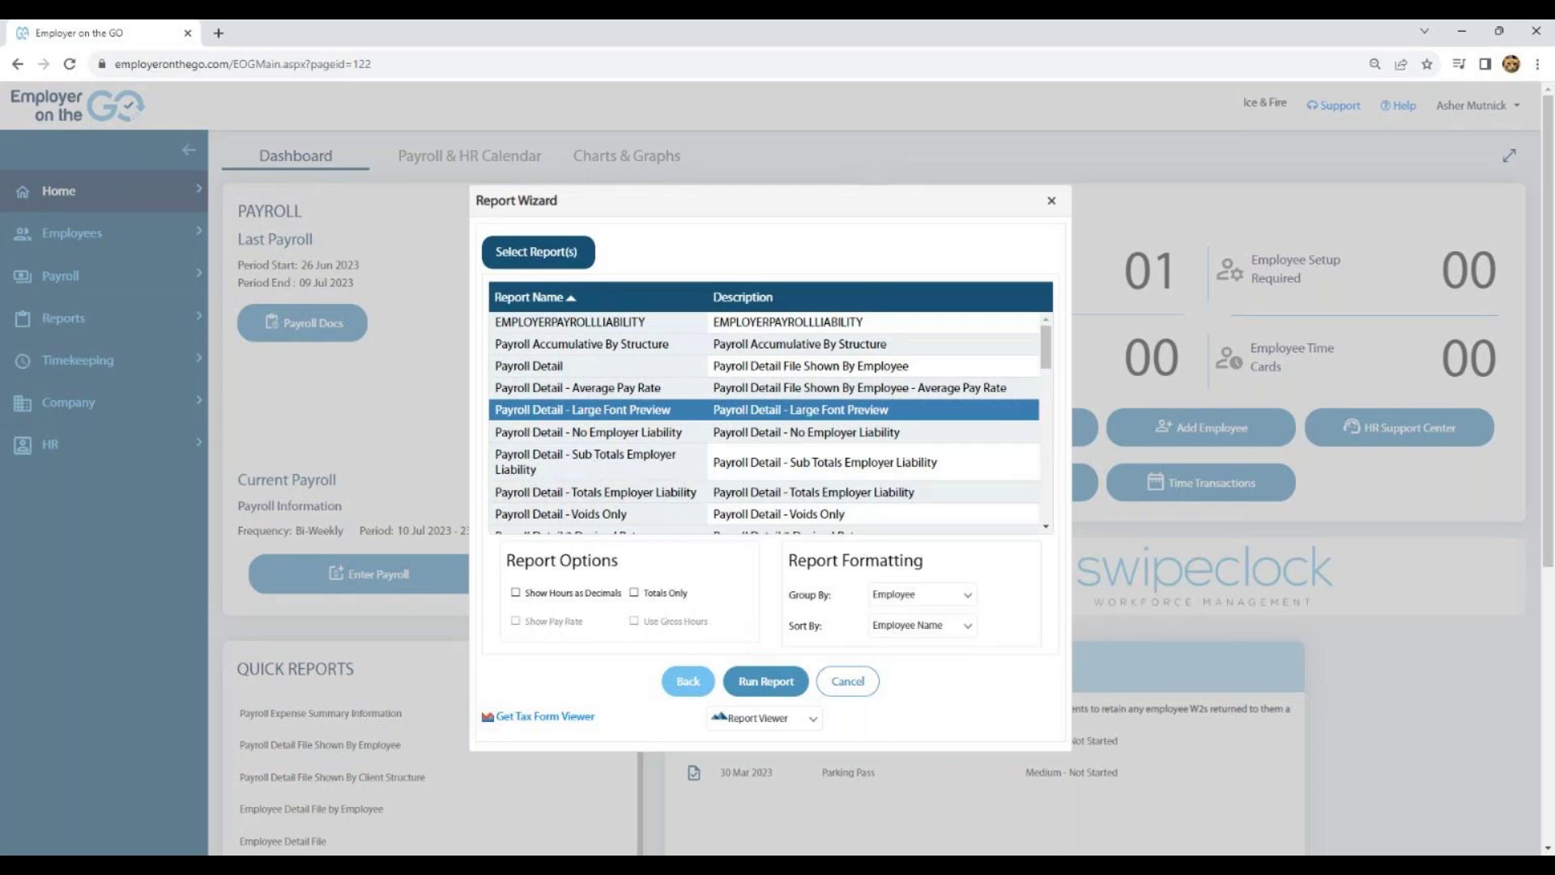
Check the grouping choices, keeping Employee, and set the report to sort by Employee Name
{"action": "left_click", "coordinate": [961, 600]}
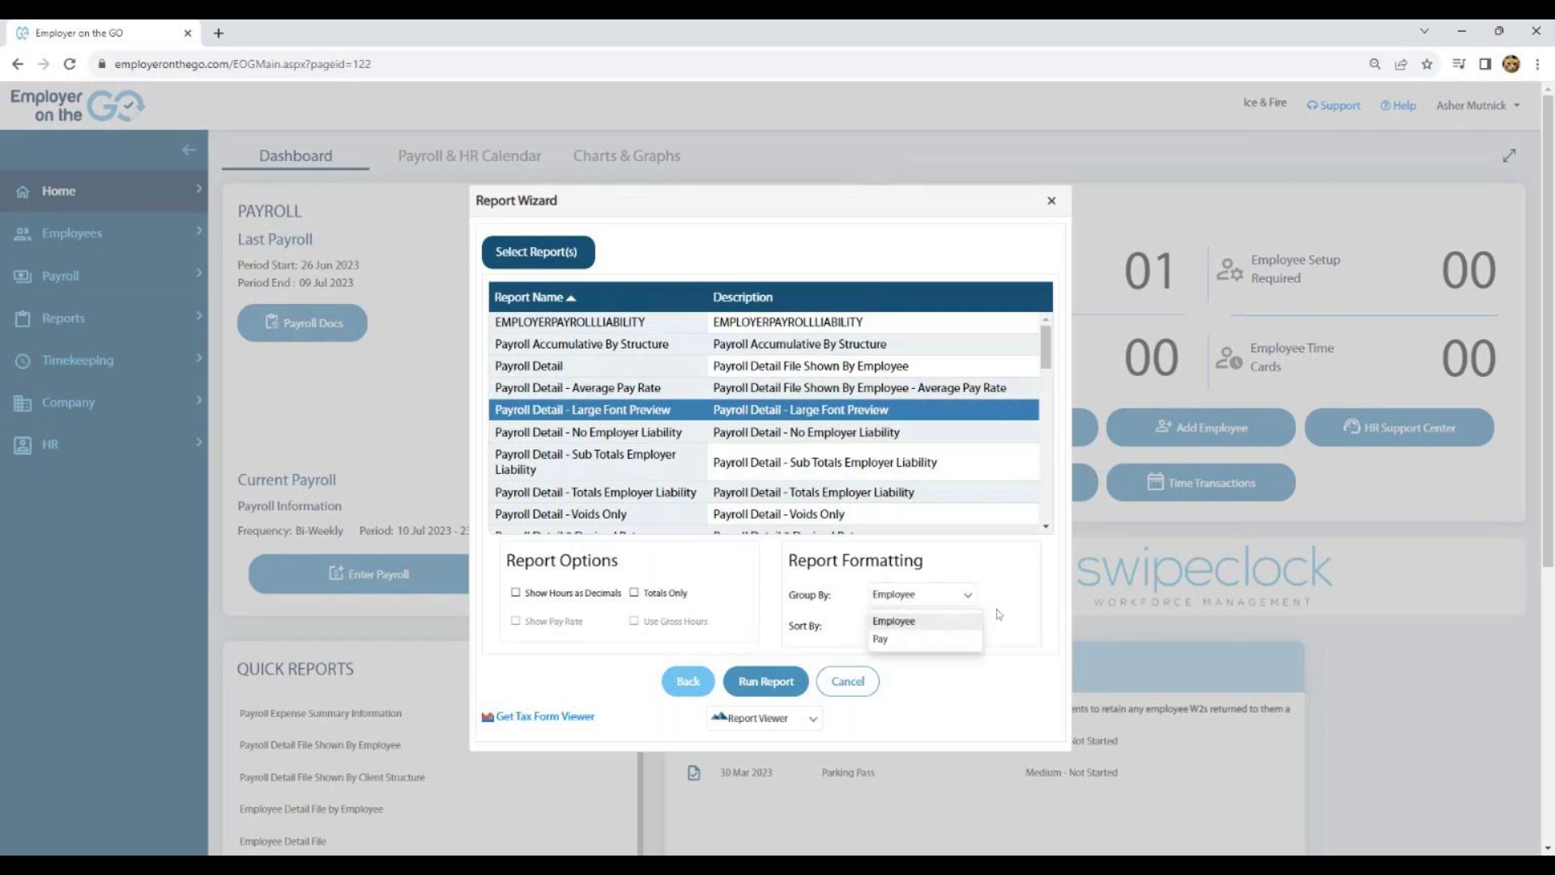
{"action": "left_click", "coordinate": [976, 623]}
{"action": "left_click", "coordinate": [968, 626]}
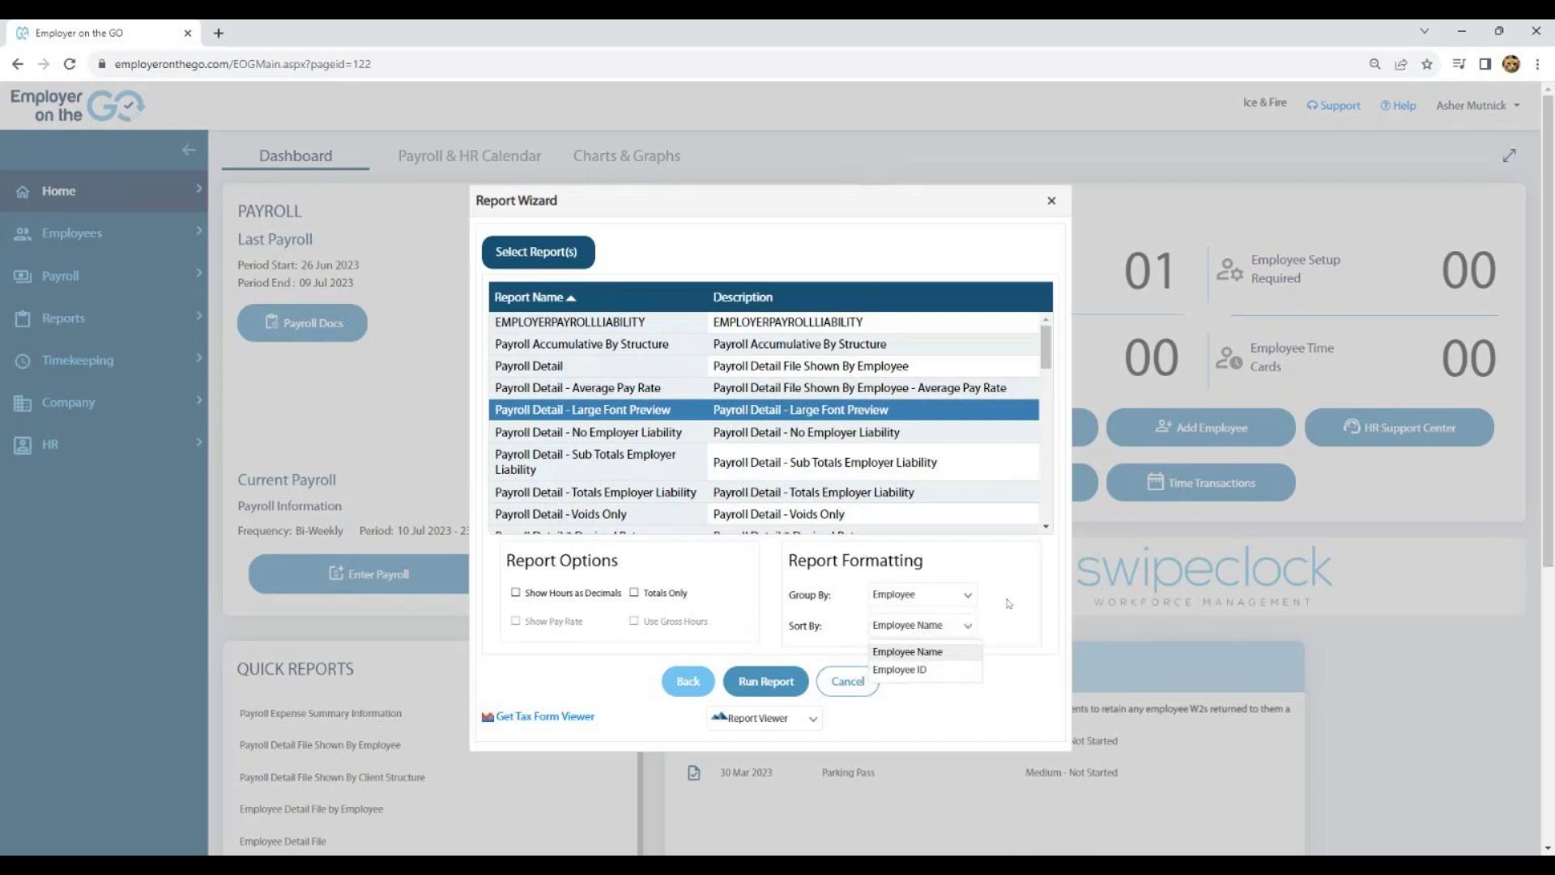
{"action": "left_click", "coordinate": [915, 649]}
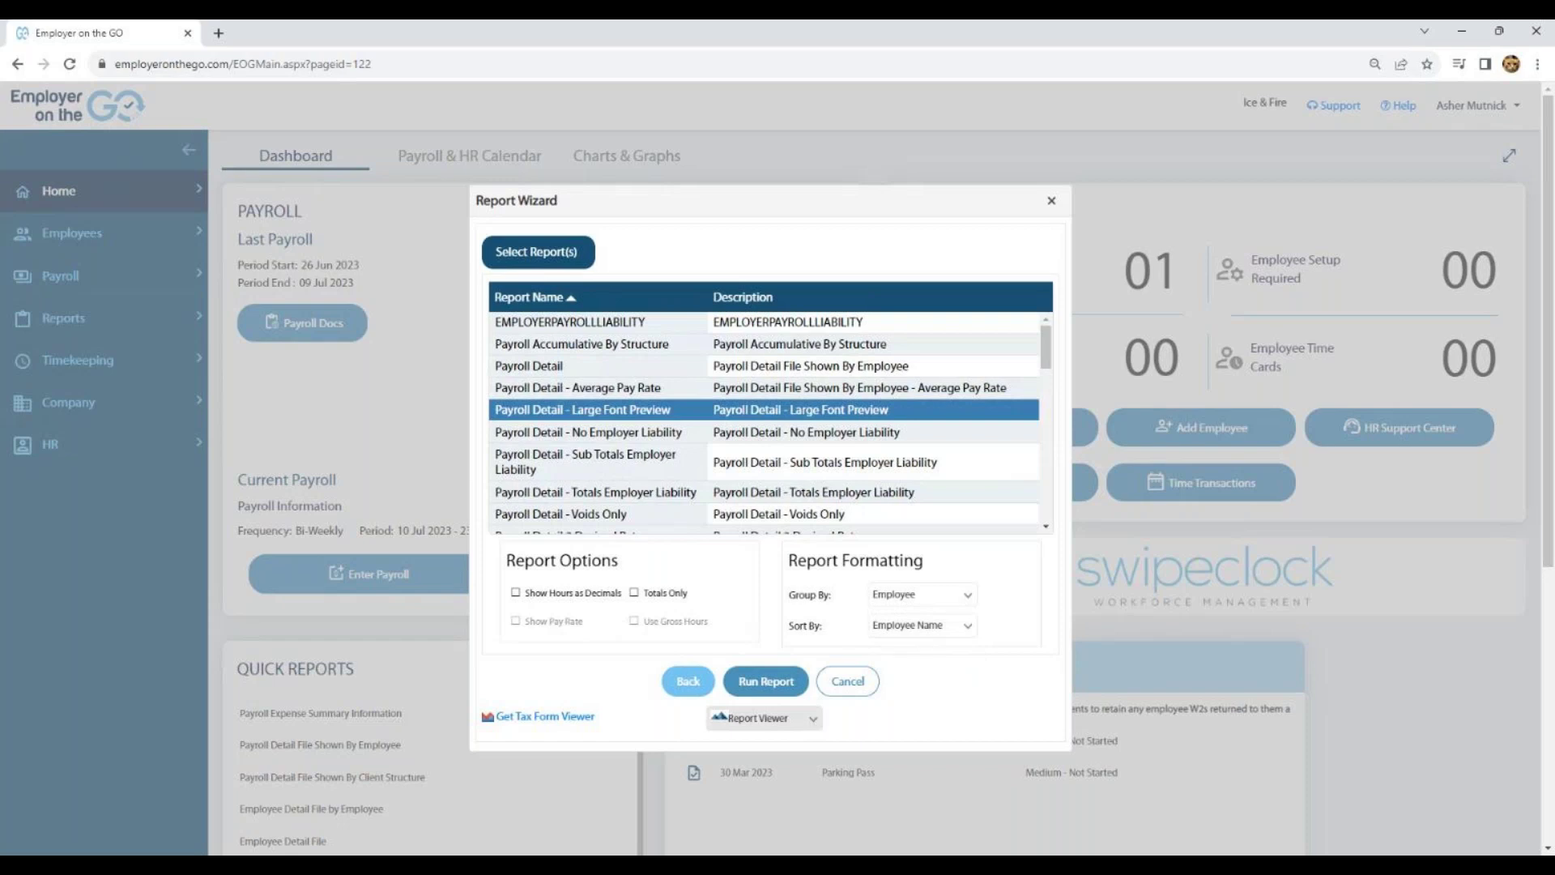
Review the output formats, keep Report Viewer as the output and run the report
{"action": "left_click", "coordinate": [814, 718]}
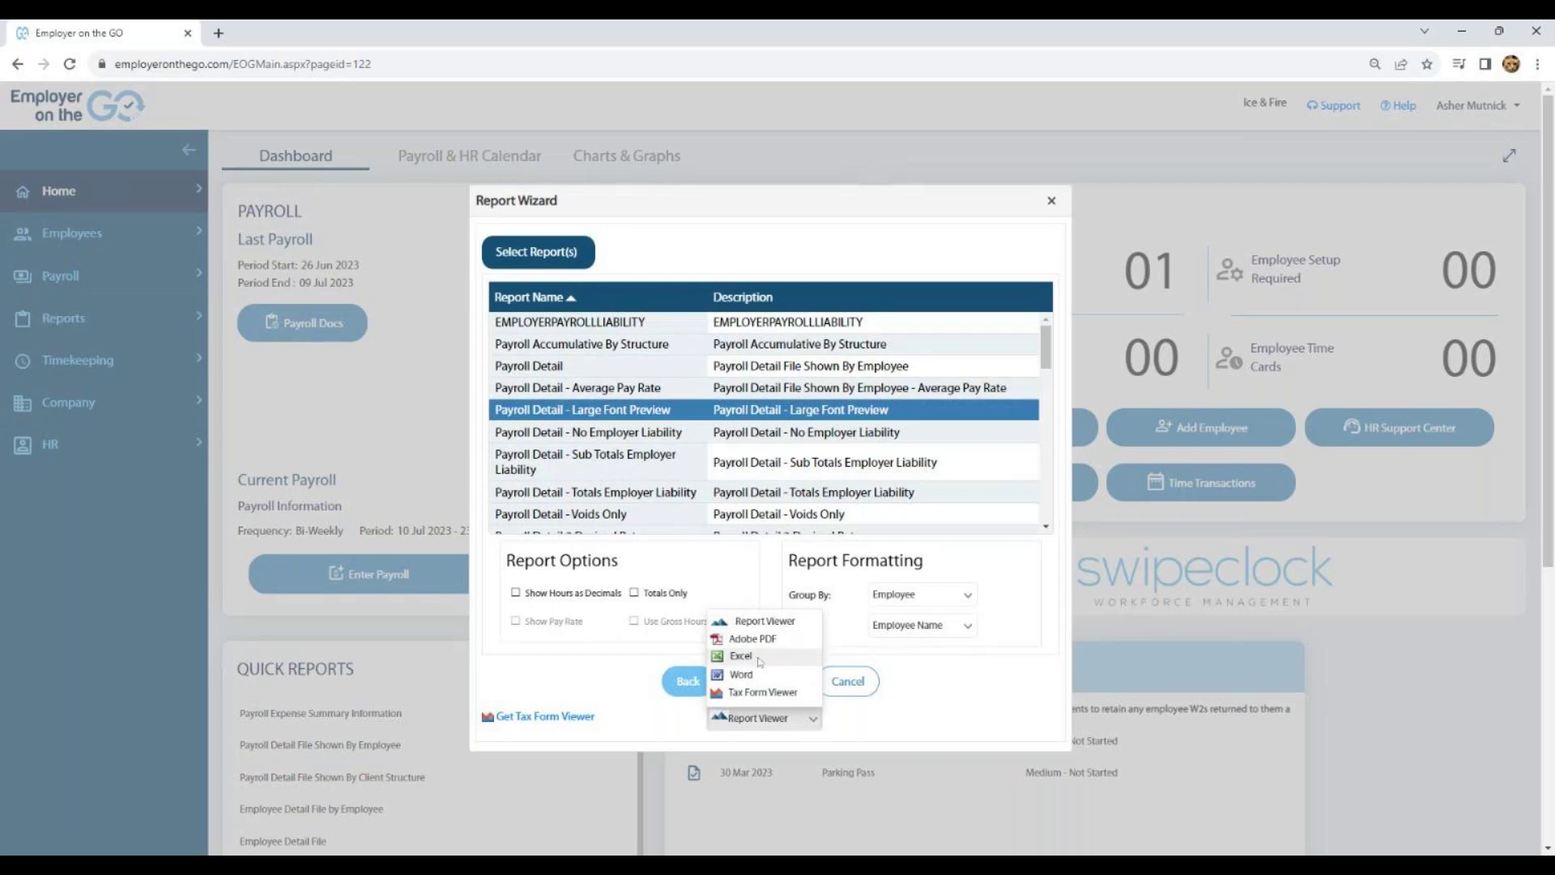
{"action": "left_click", "coordinate": [776, 717]}
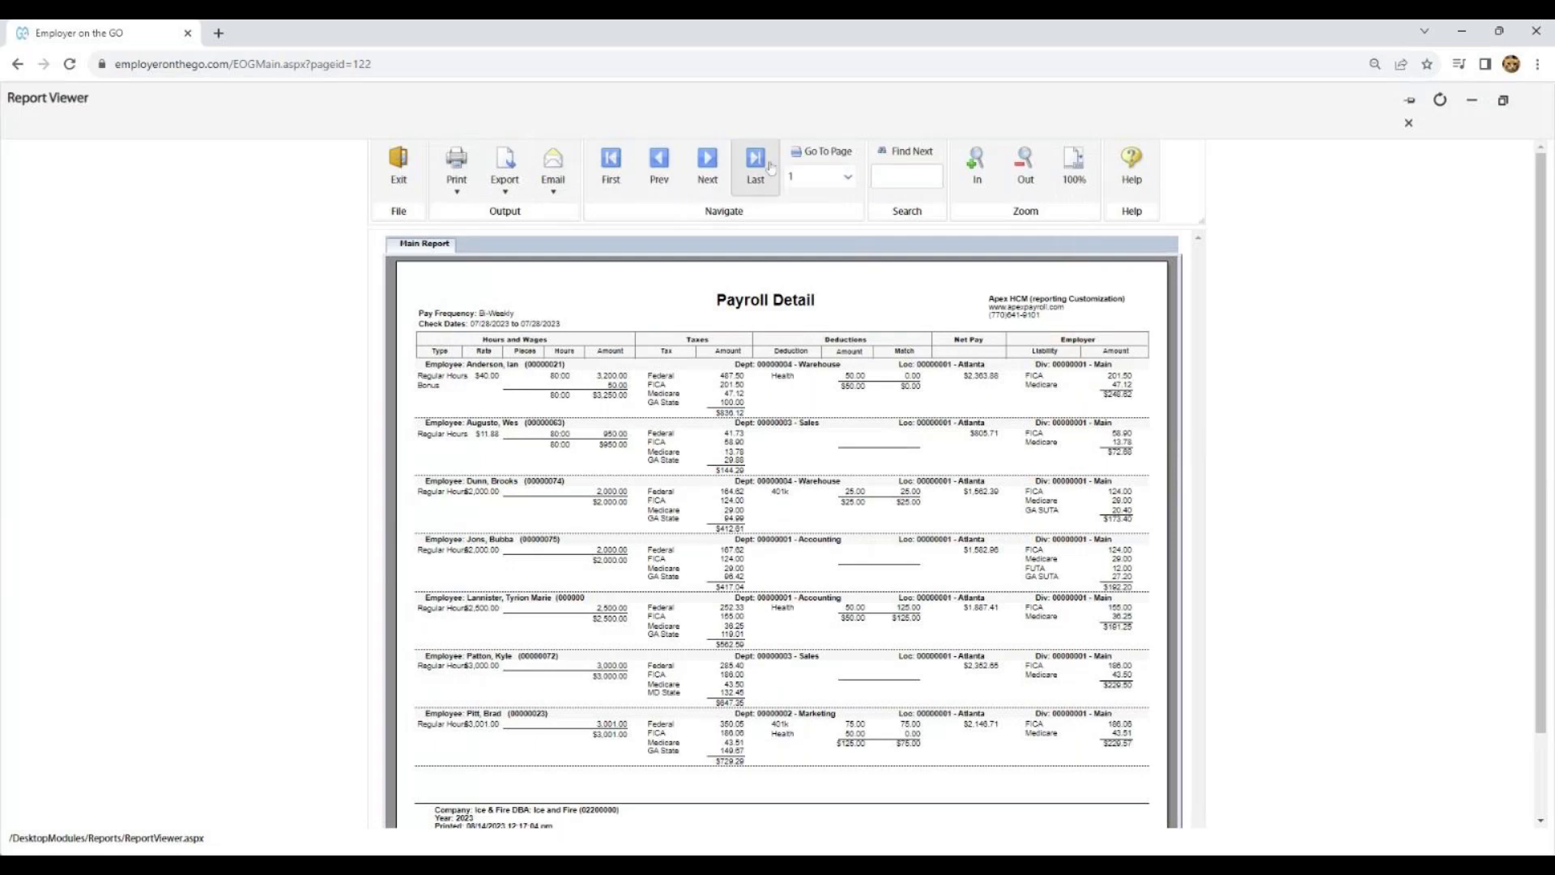
Check the page list of the Payroll Detail report, and close both the report and the Report Wizard
{"action": "left_click", "coordinate": [857, 188]}
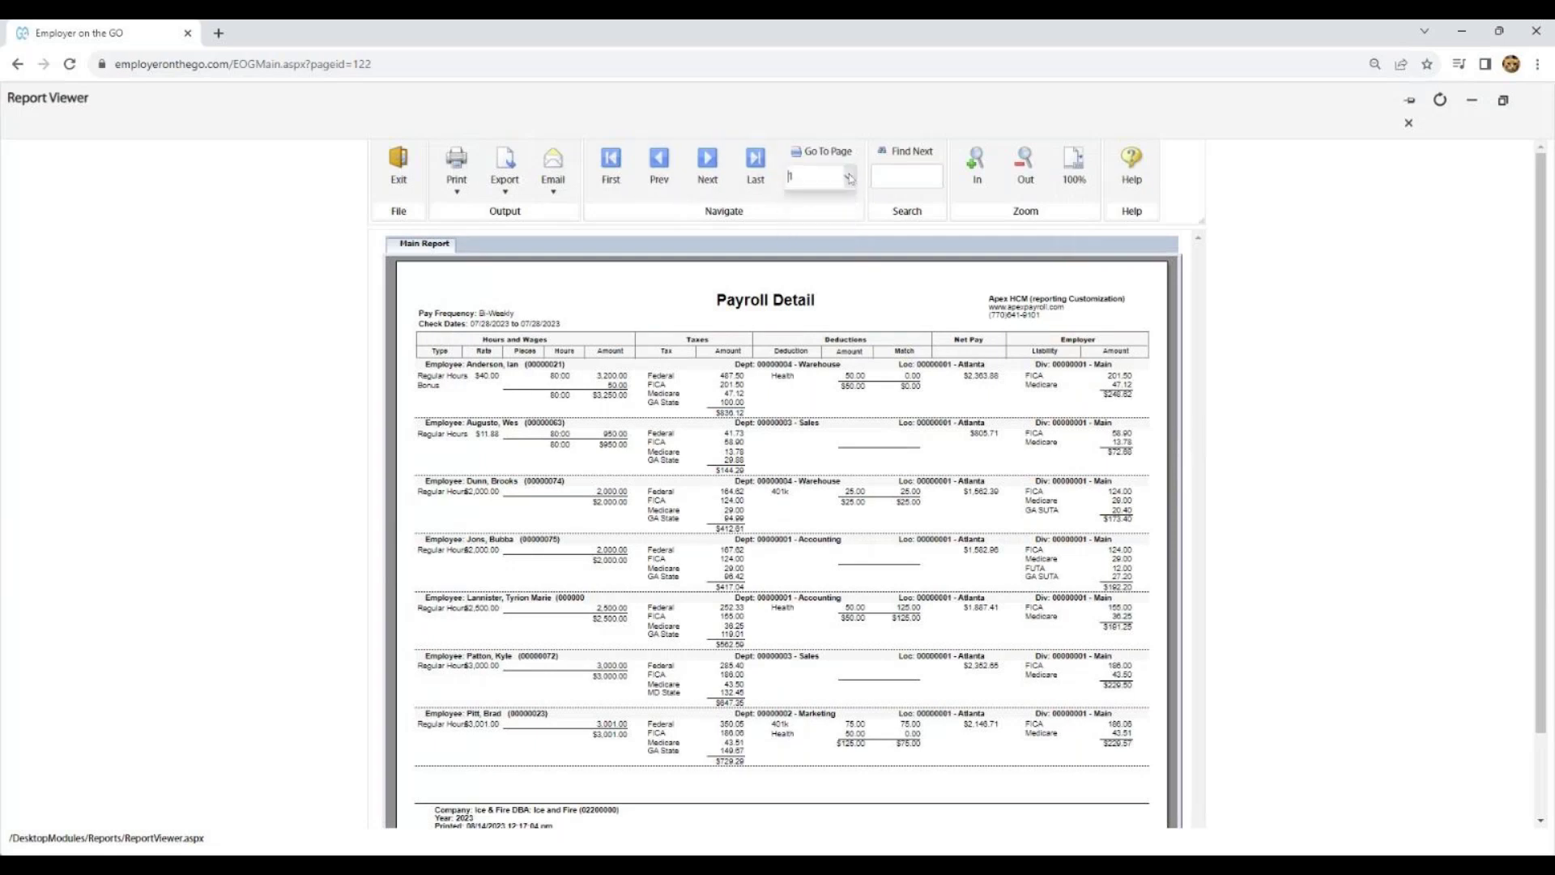
{"action": "left_click", "coordinate": [815, 198]}
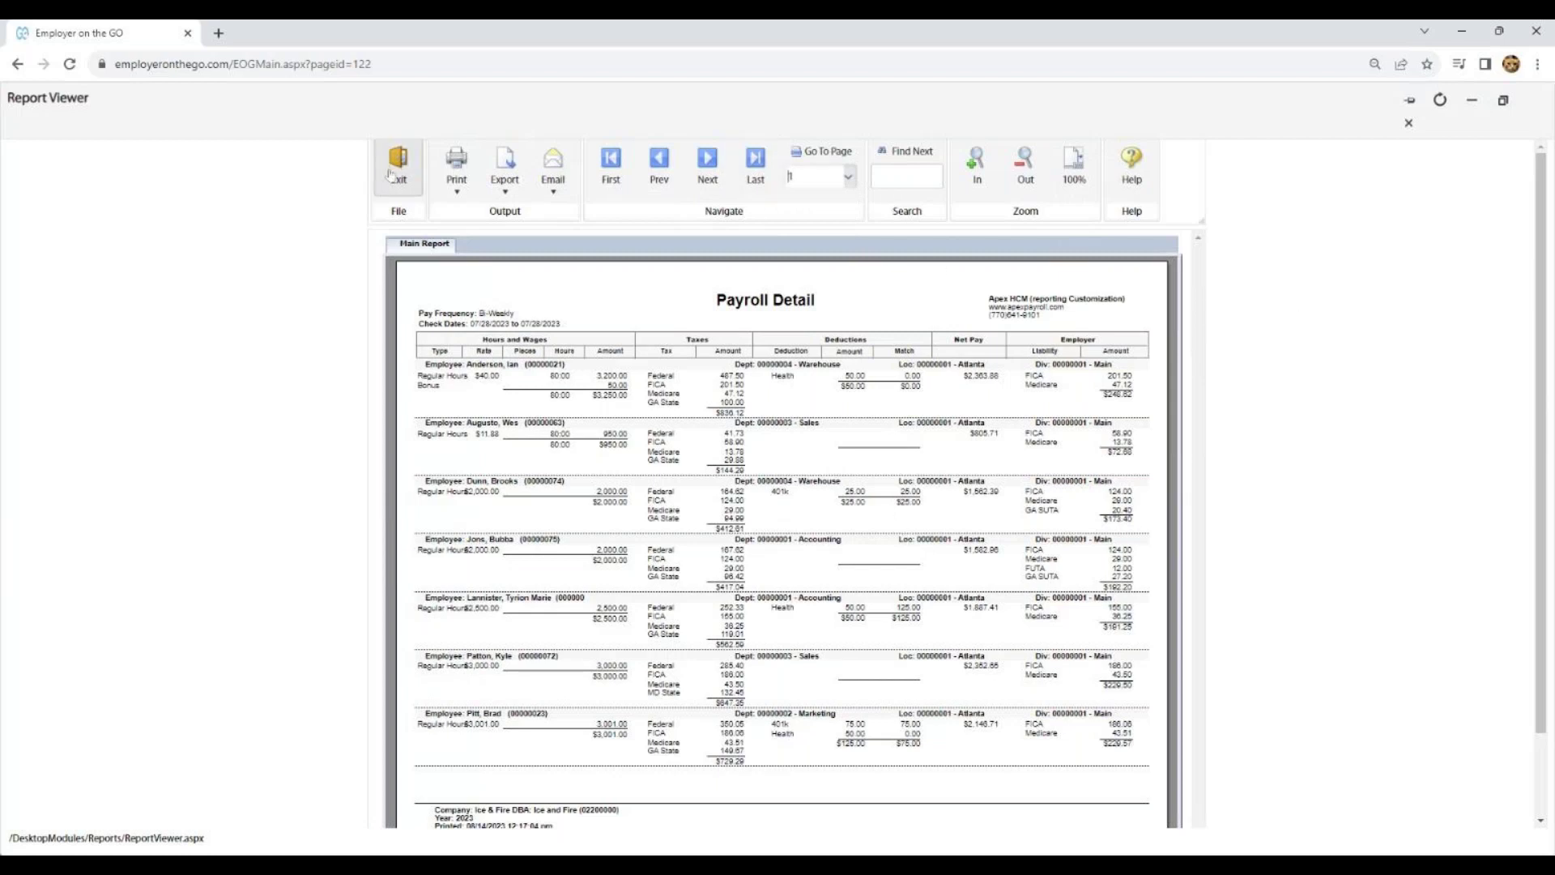
{"action": "left_click", "coordinate": [1410, 127]}
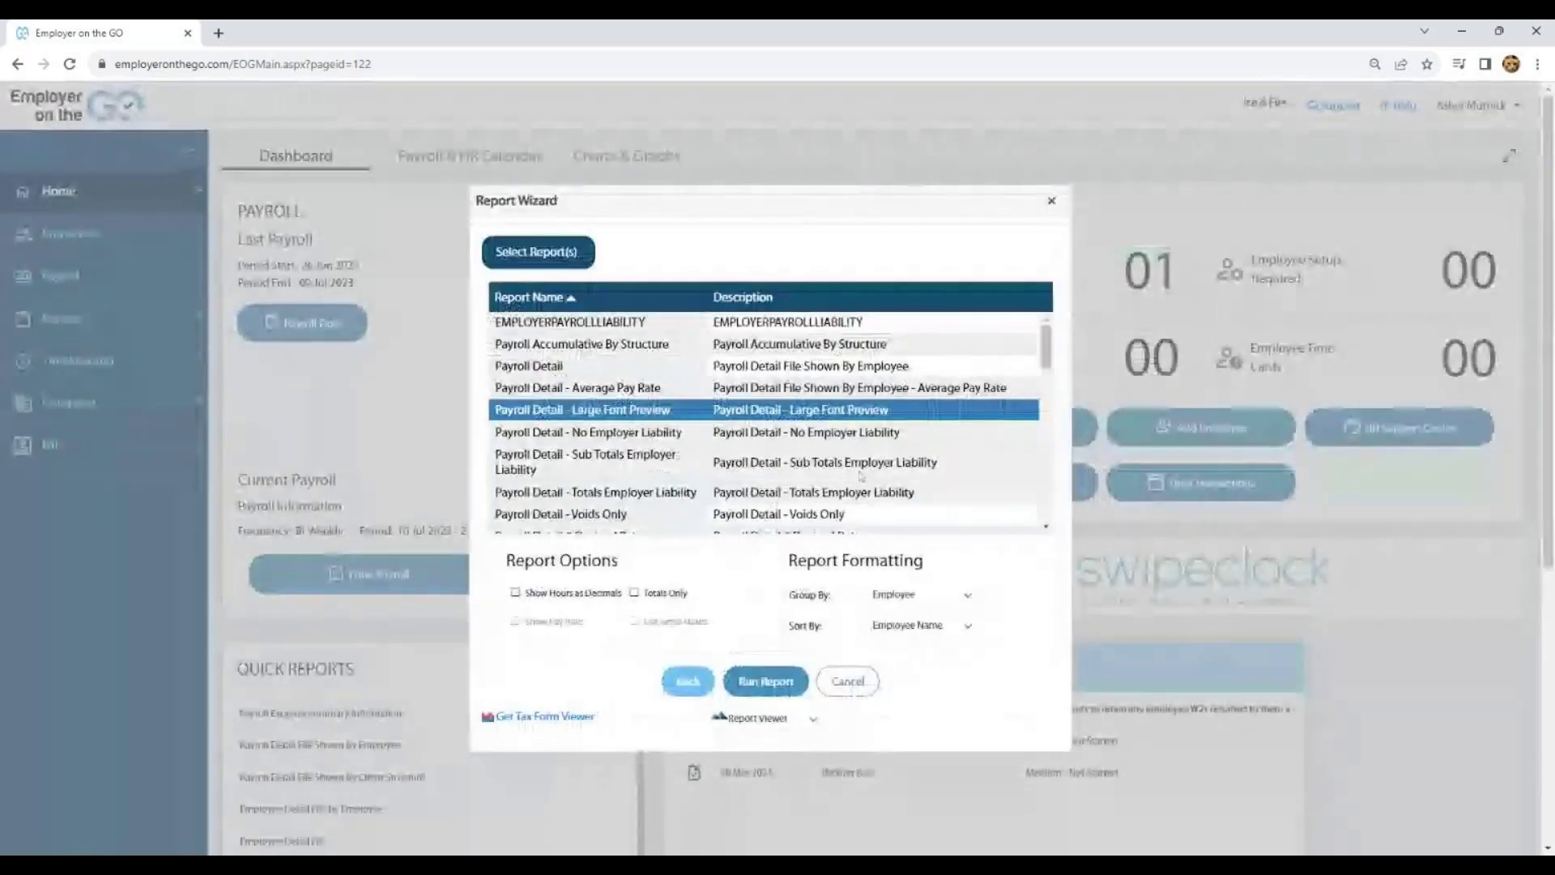
{"action": "left_click", "coordinate": [847, 681]}
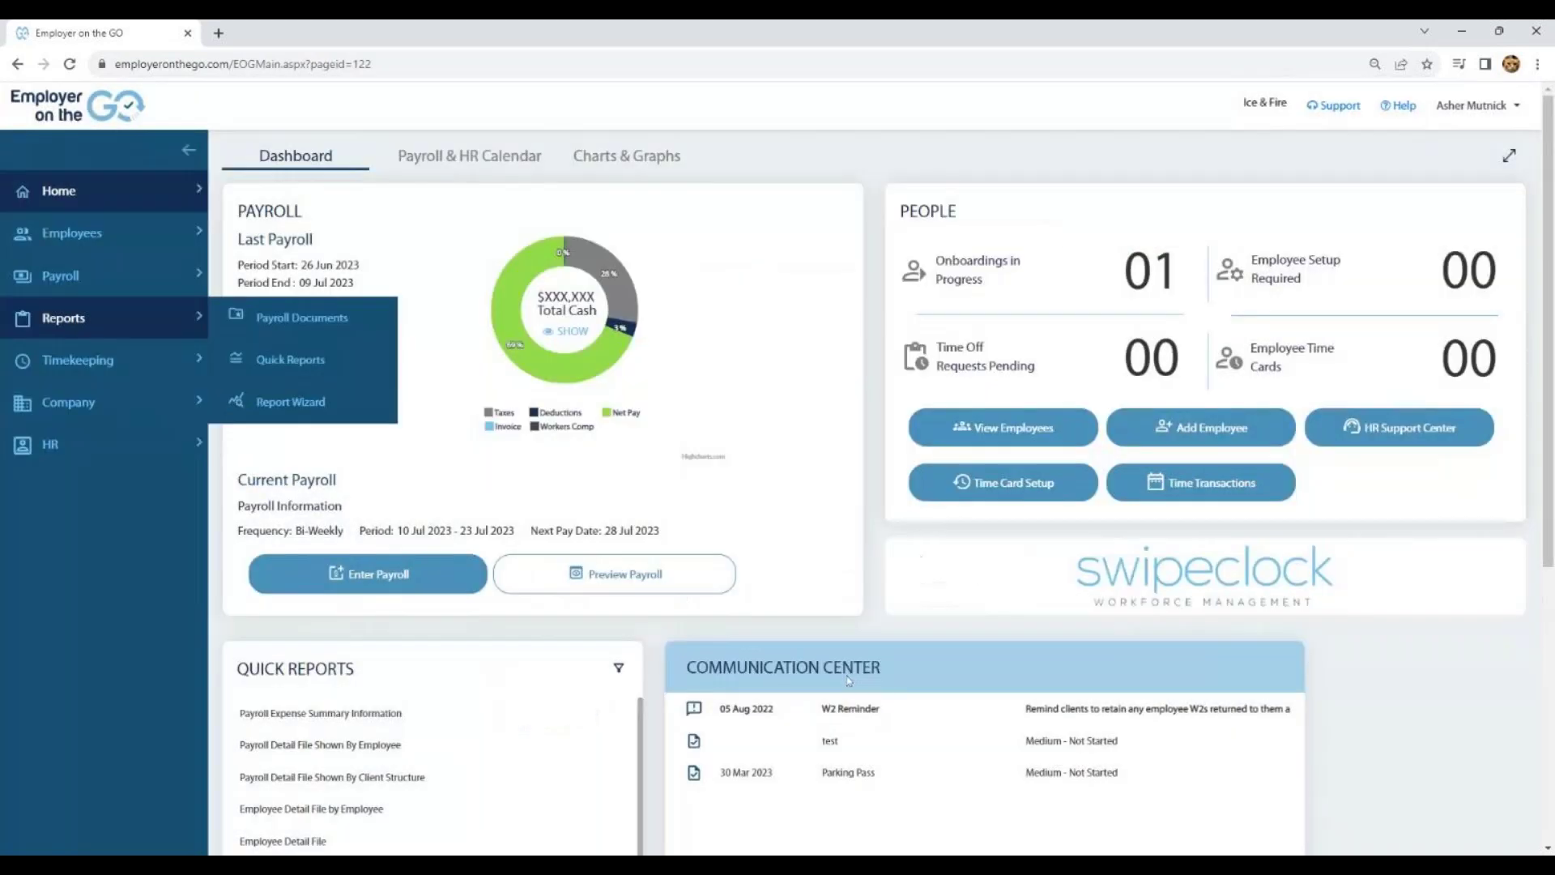